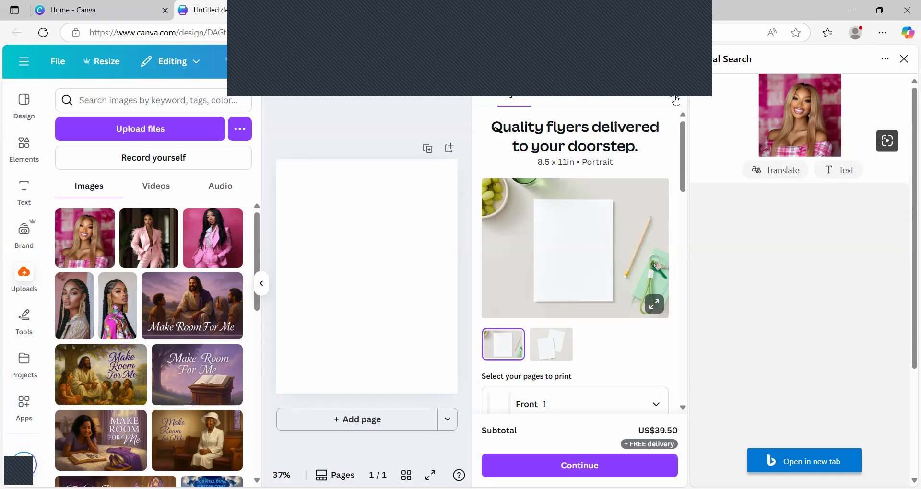
Dismiss the flyer printing offer and the Visual Search sidebar beside the blank design
click(672, 101)
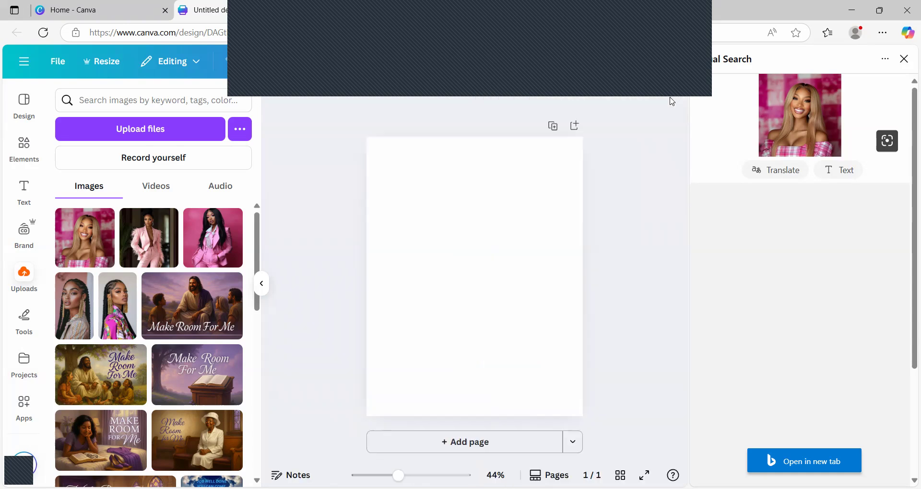
click(905, 60)
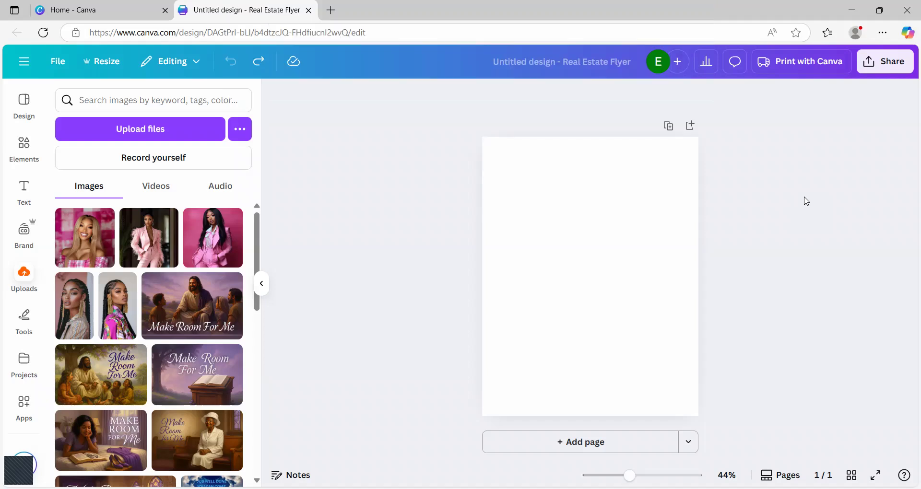
click(635, 171)
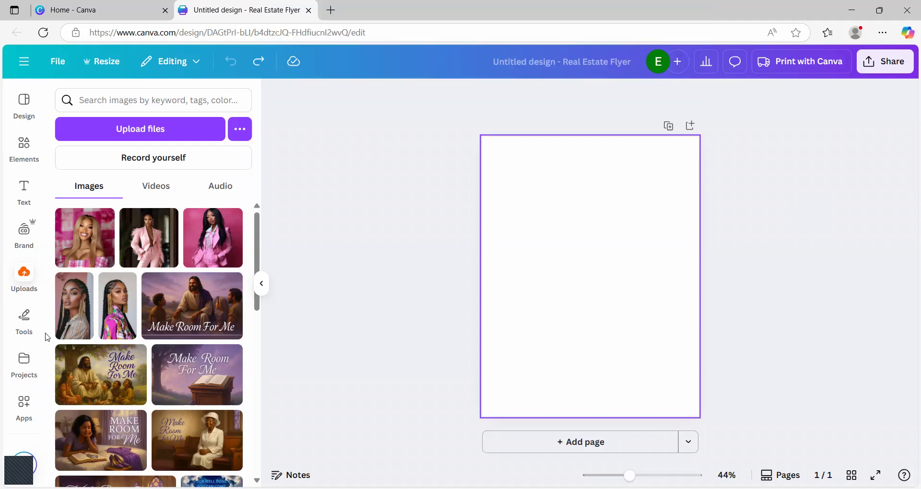
Return to the home page and create a new blank Flyer (Portrait) design
click(22, 65)
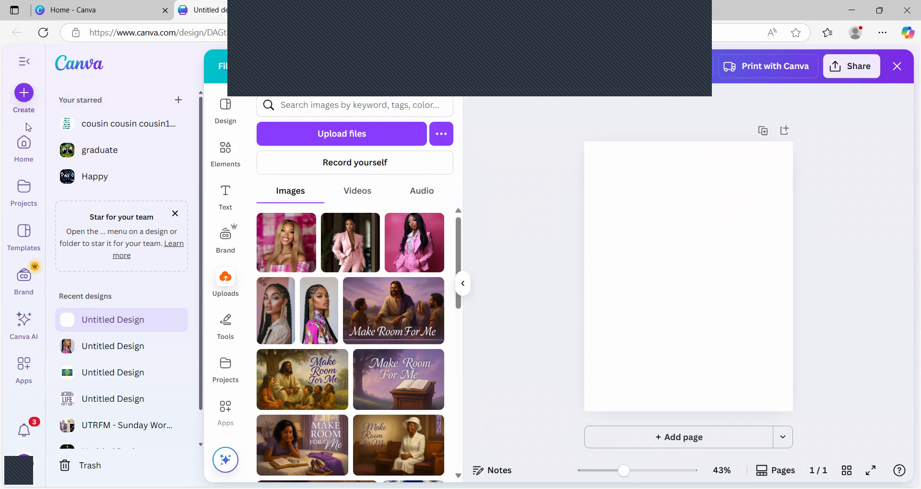
click(24, 145)
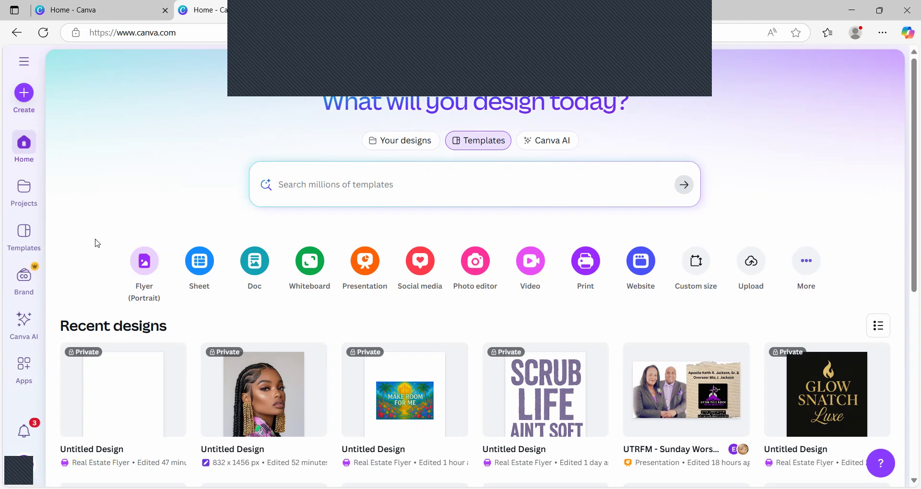
click(144, 263)
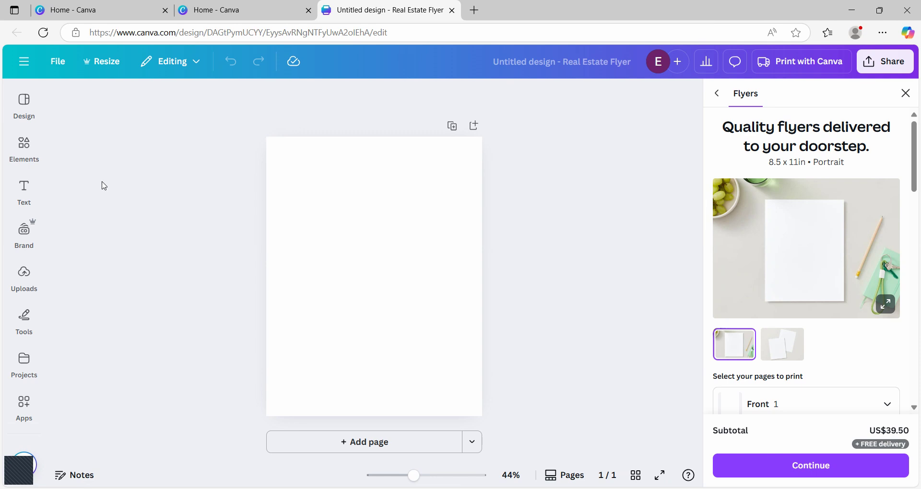
Look through the elements, text styles, uploads, projects and apps available for the design
click(24, 146)
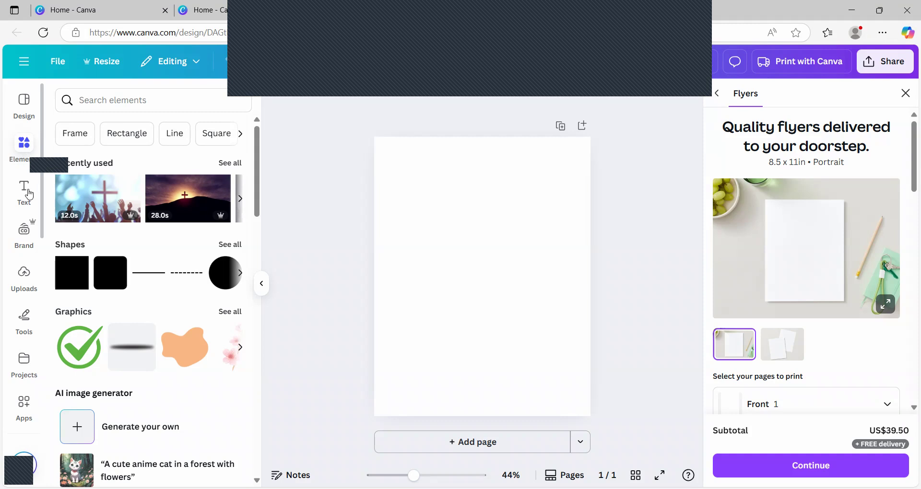
click(26, 191)
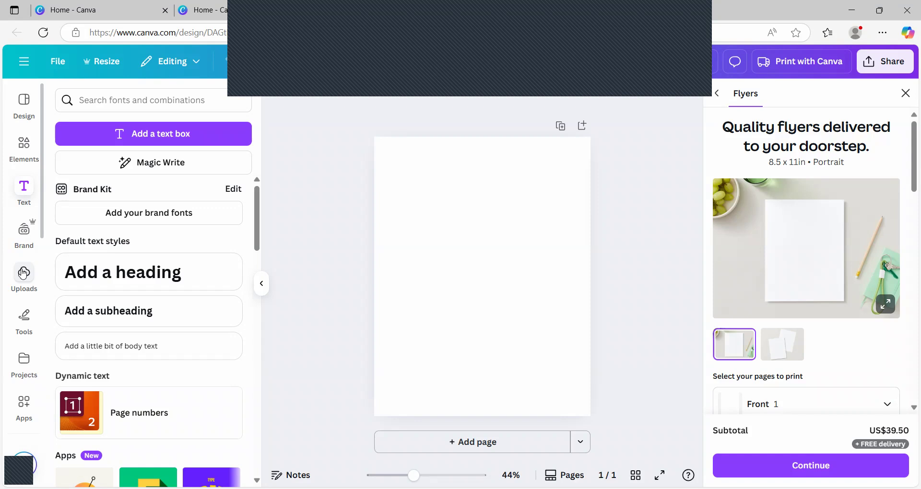
click(23, 274)
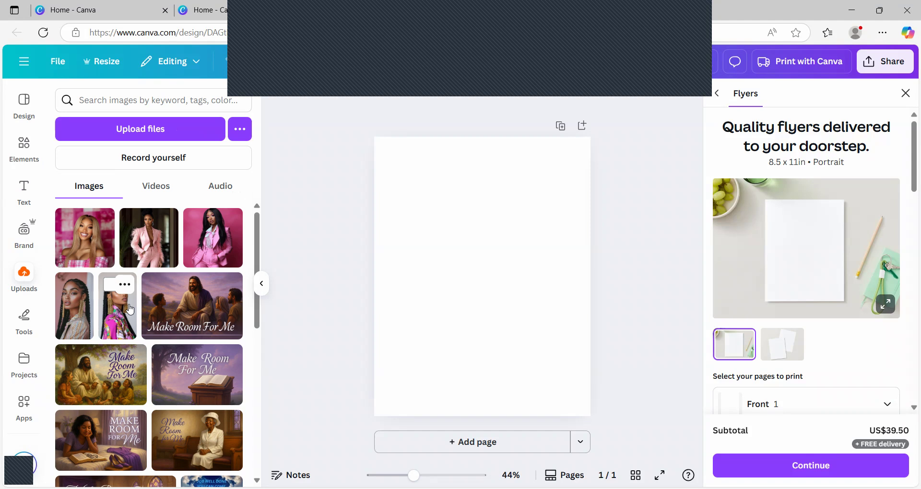
click(21, 360)
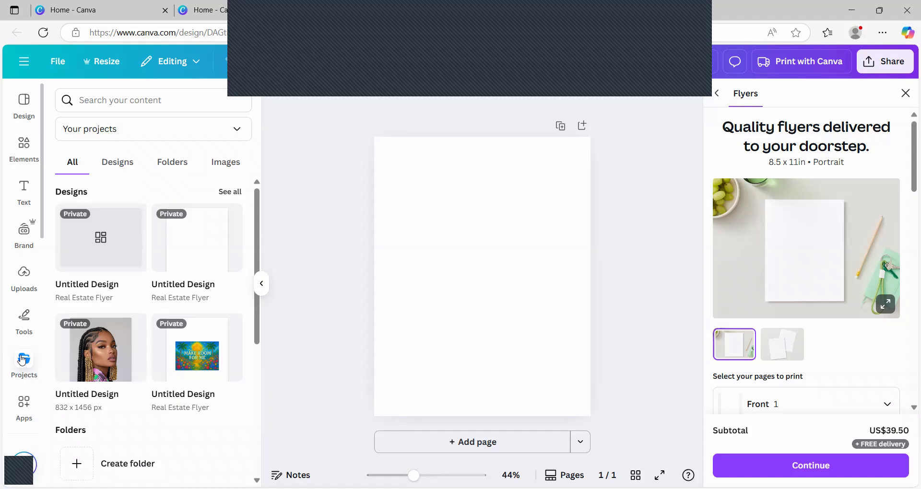
click(27, 409)
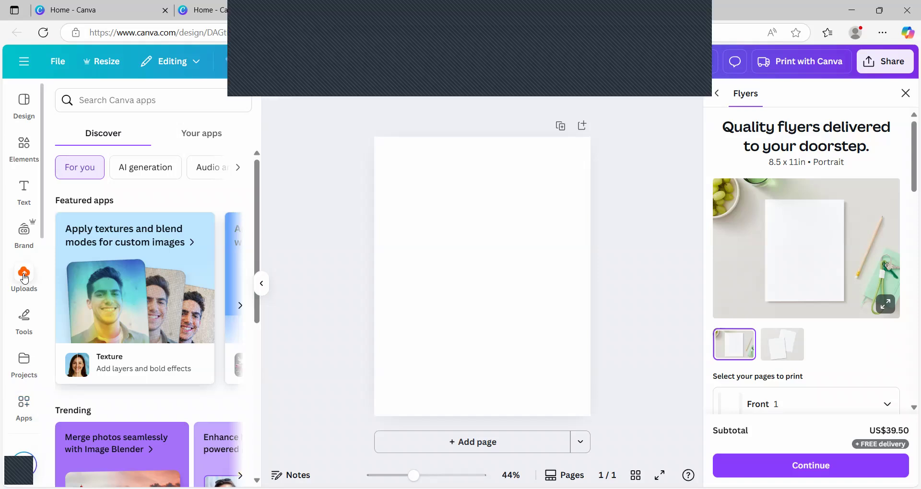
click(24, 278)
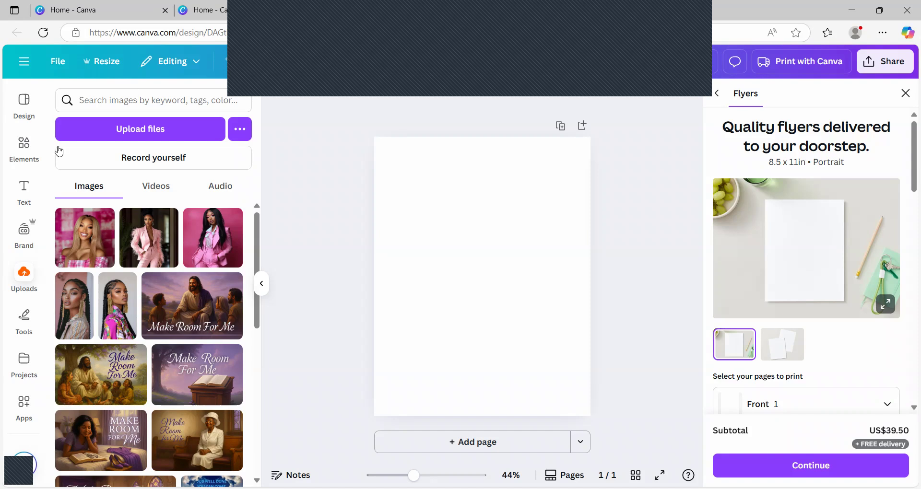
Search the elements for "pink and gold" and place the pink splash graphic with gold flecks in the page's upper-left area
right_click(26, 151)
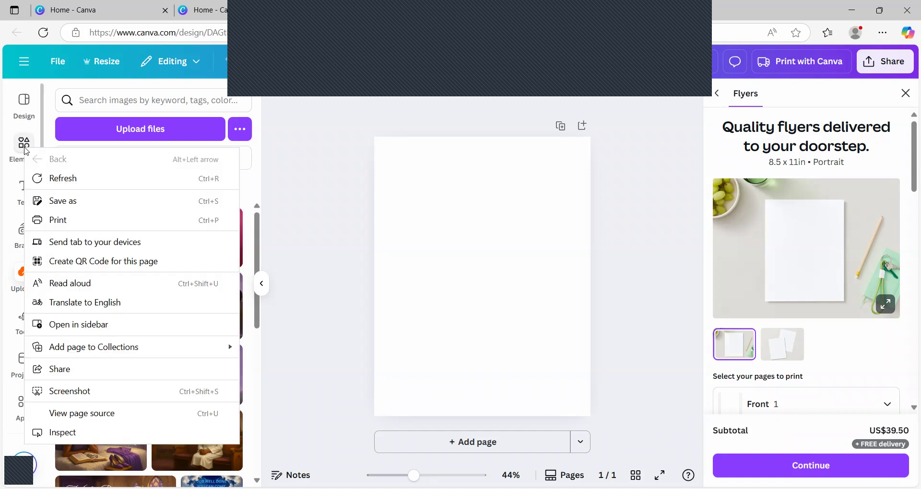
click(12, 144)
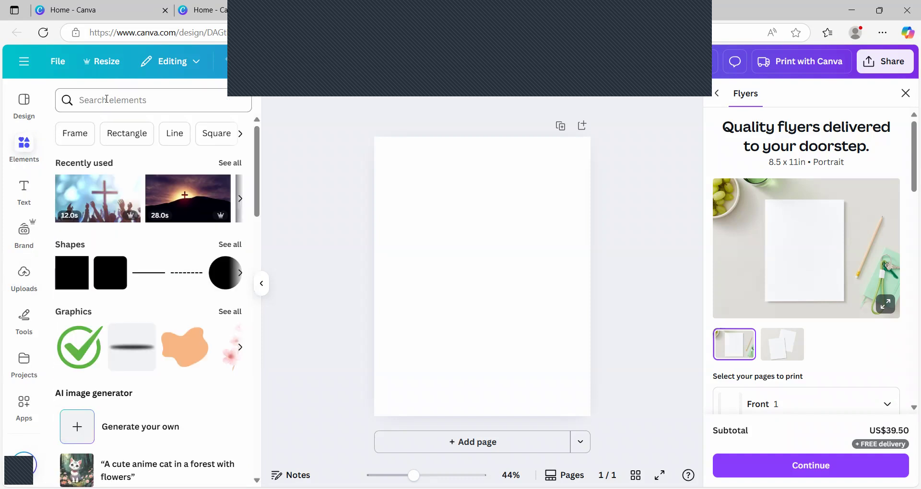
click(106, 100)
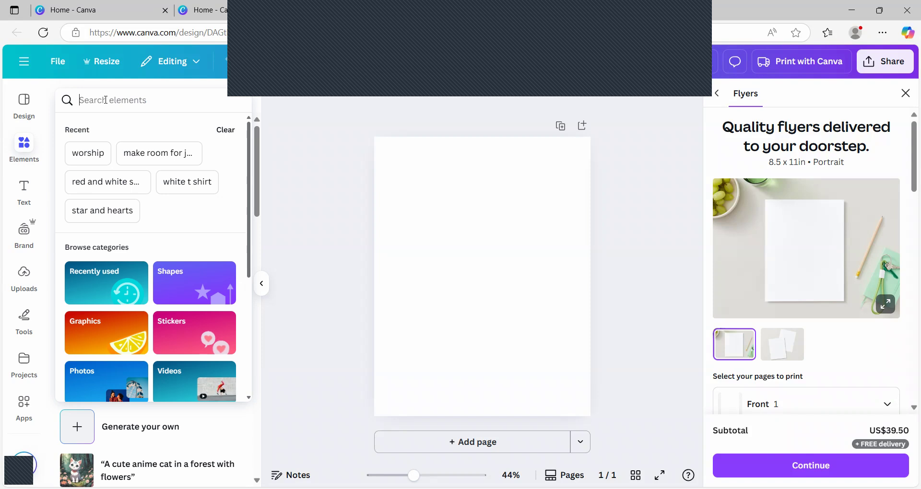
text(pink)
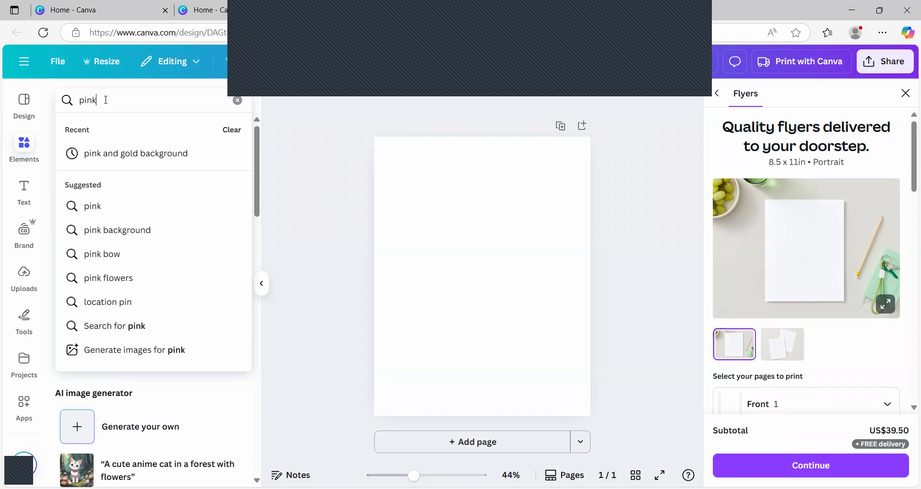
text( and gold)
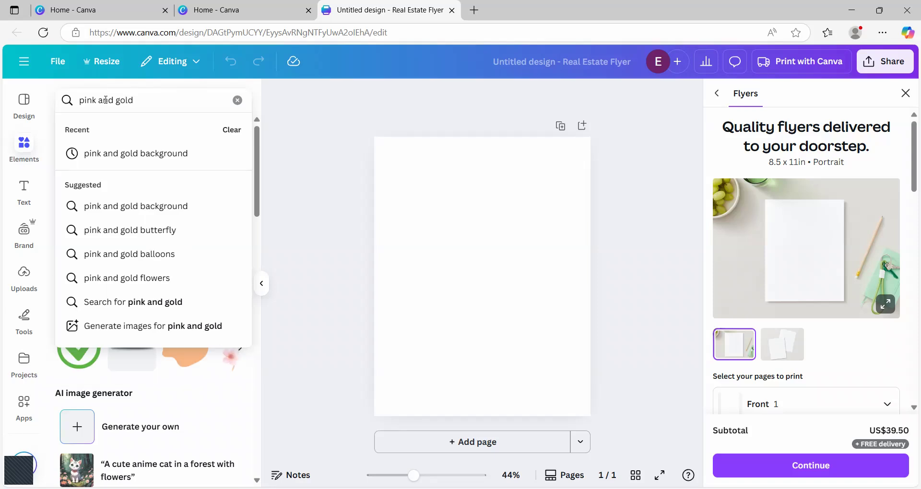
key(Return)
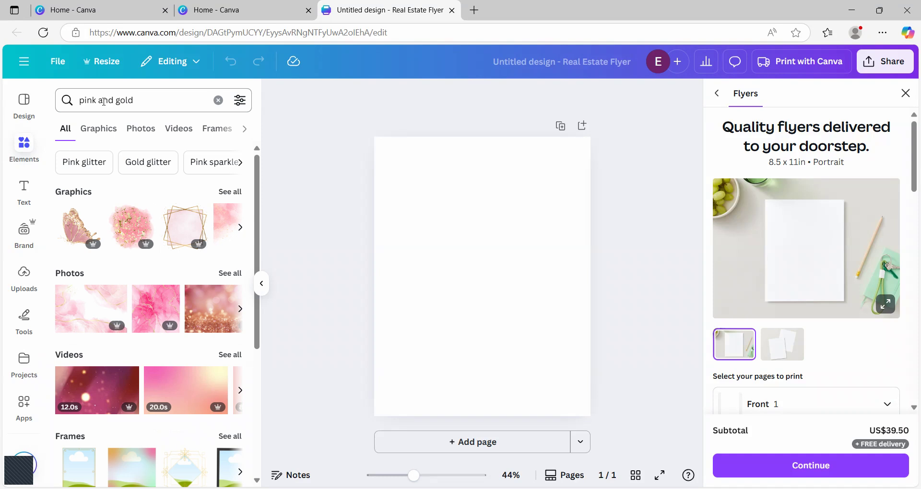
click(127, 229)
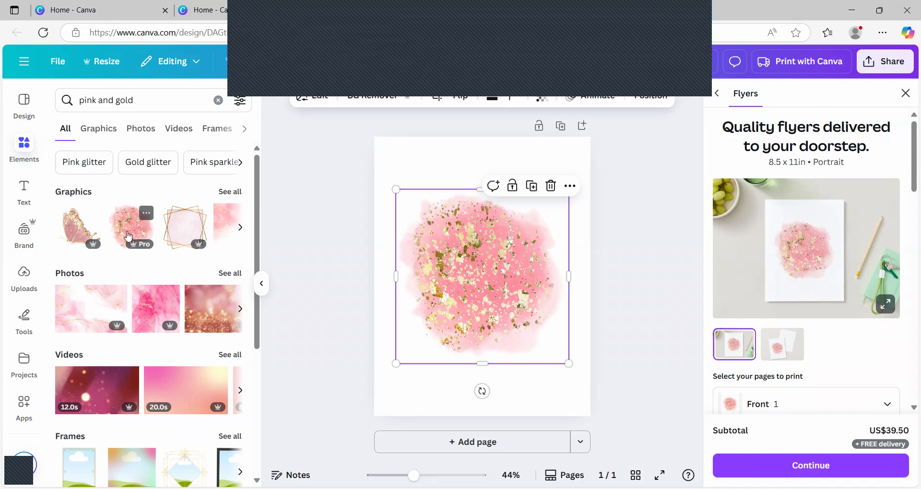
drag(461, 272, 430, 221)
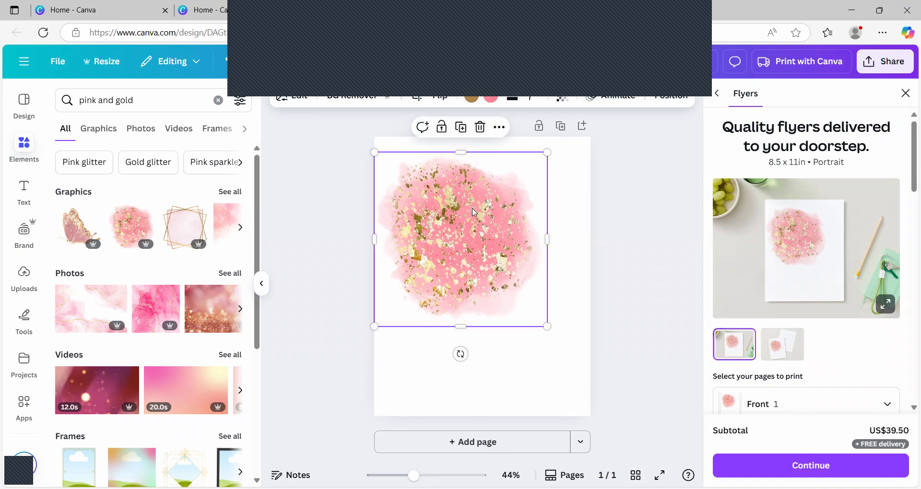
Duplicate the pink splash, flip the copy horizontally and place it in the page's upper-right area, overlapping the original
click(462, 130)
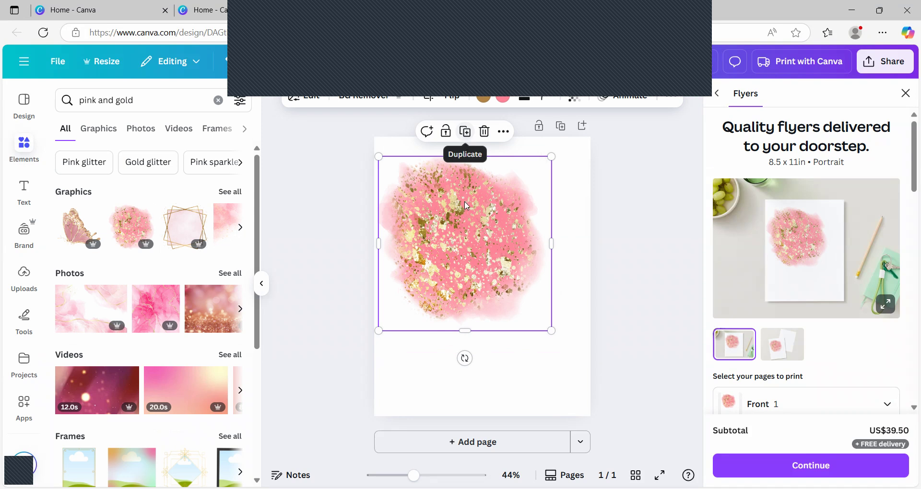
drag(469, 201, 513, 201)
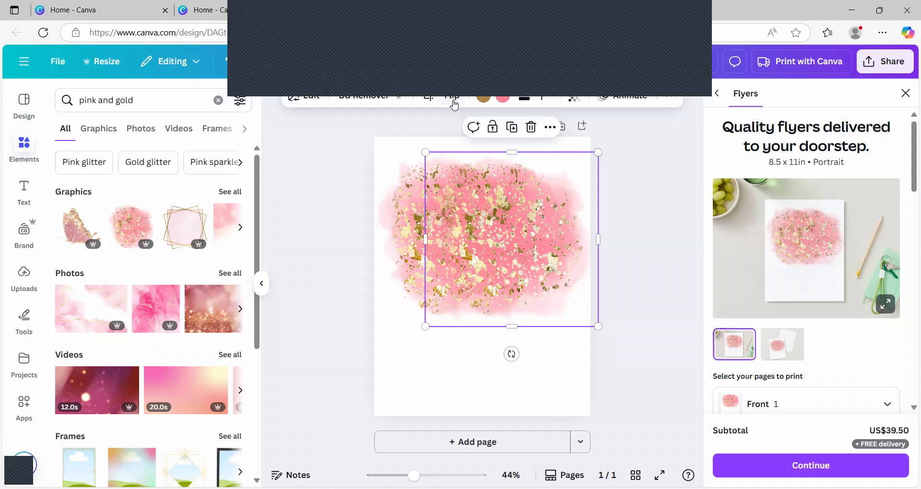
click(454, 105)
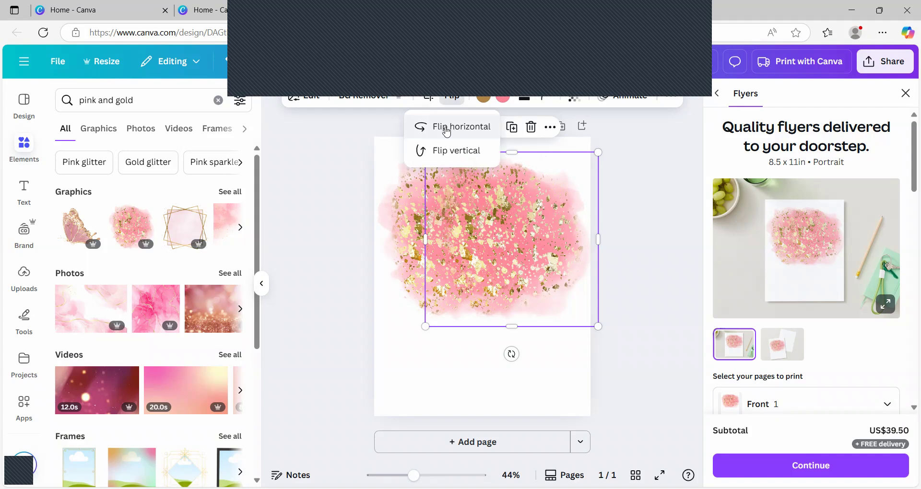
click(446, 130)
drag(533, 244, 517, 244)
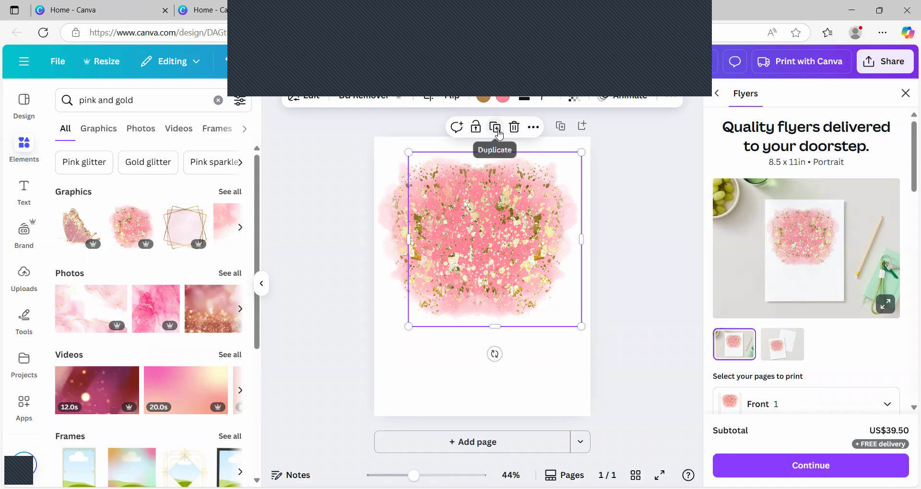
Duplicate the splash twice more to cover the page's lower half, flipping the lower-left copy horizontally
click(498, 135)
drag(533, 258, 509, 343)
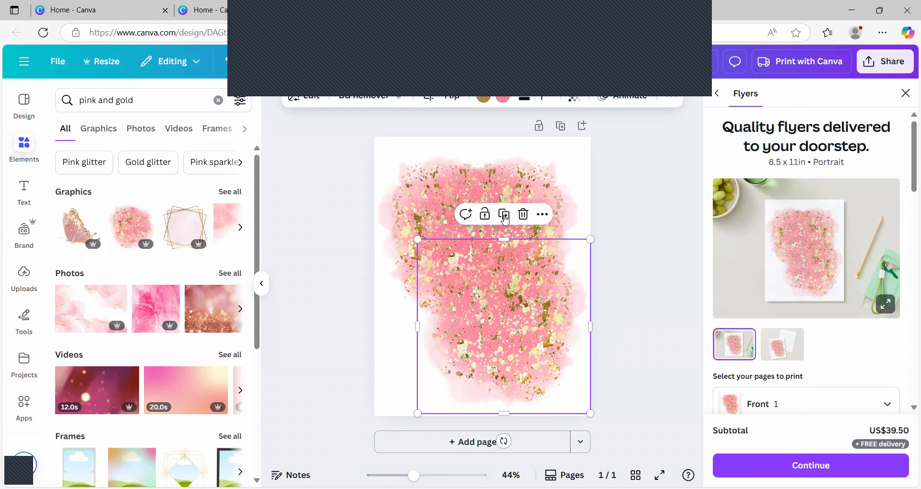
click(502, 218)
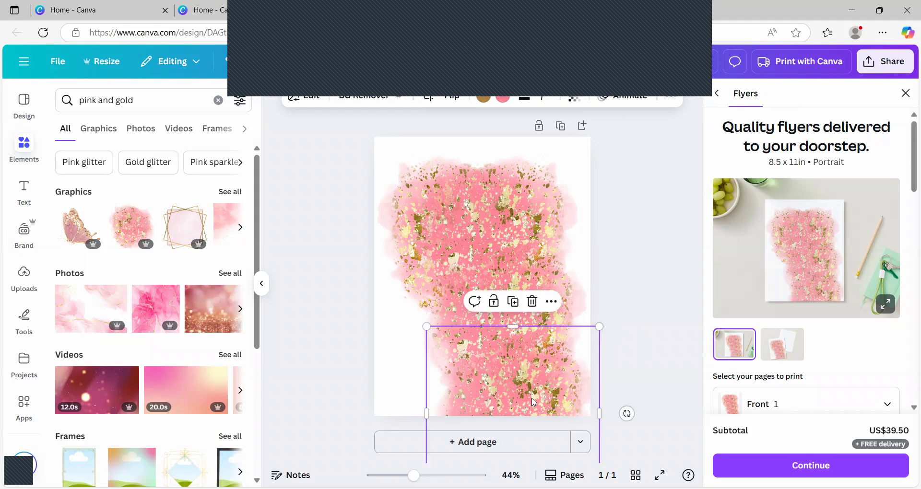
drag(536, 404, 485, 323)
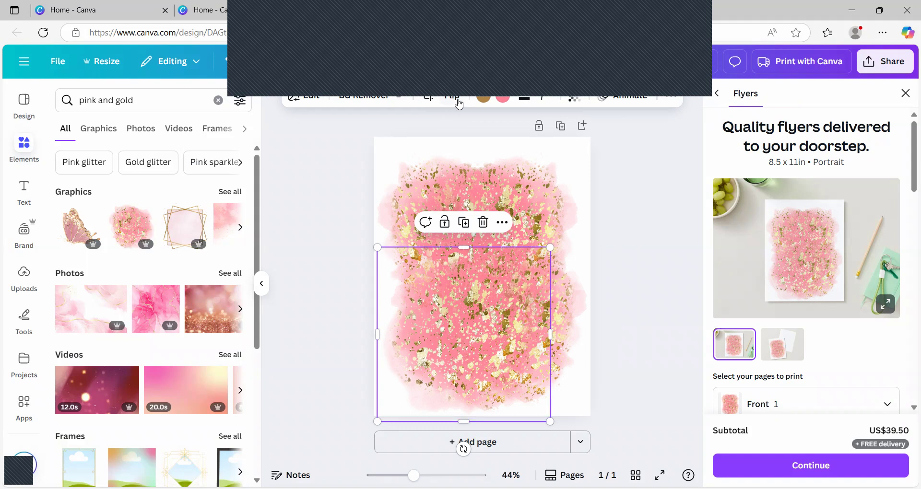
click(456, 106)
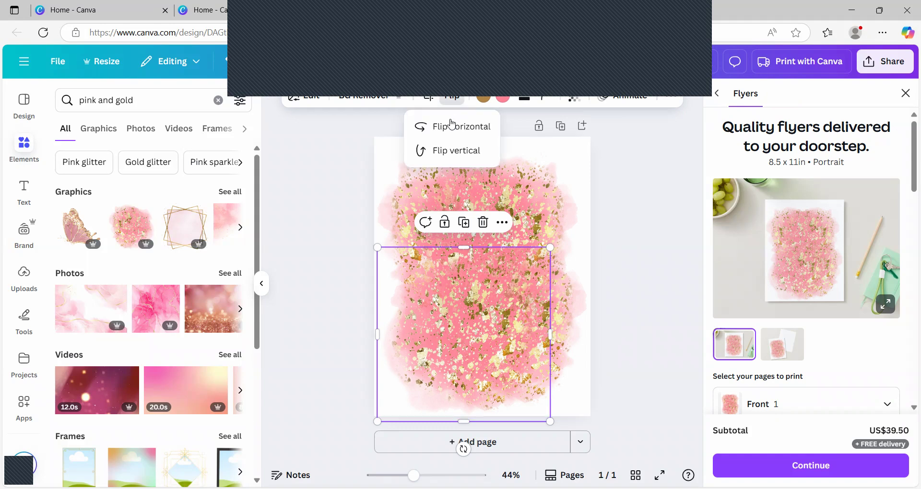
click(453, 127)
drag(472, 347, 464, 342)
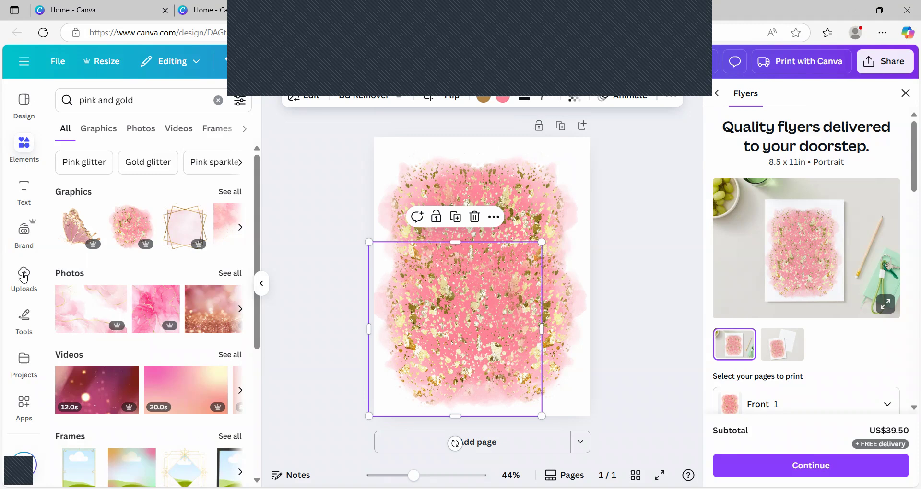
Add the uploaded portrait of the woman with long braids and a striped shirt, and remove its background
click(24, 277)
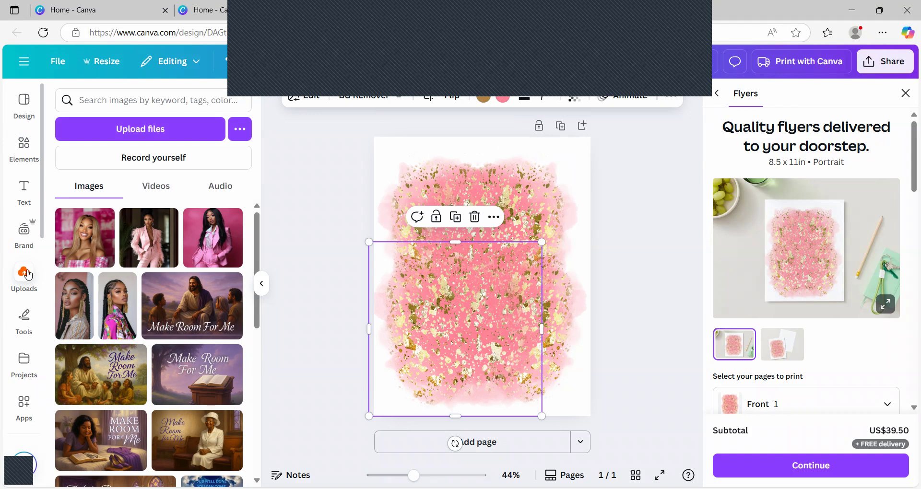
click(74, 321)
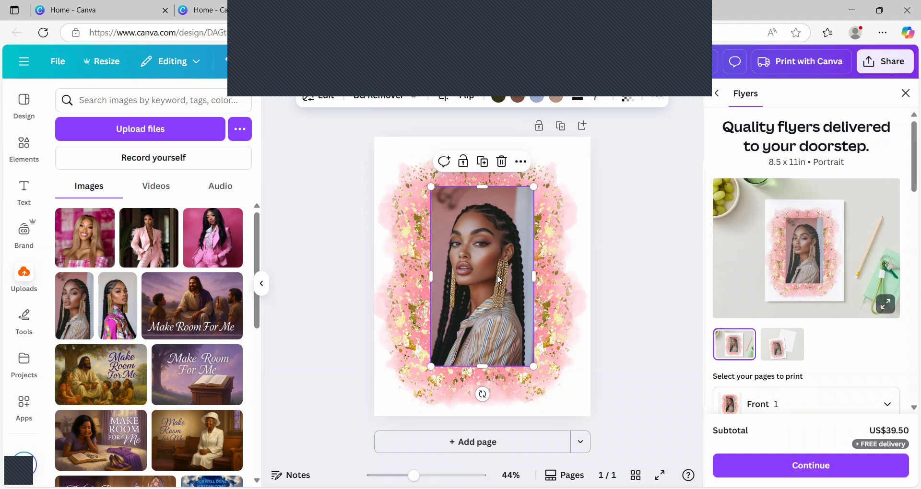
mouse_move(501, 283)
mouse_down()
mouse_move(484, 277)
mouse_move(498, 279)
mouse_up()
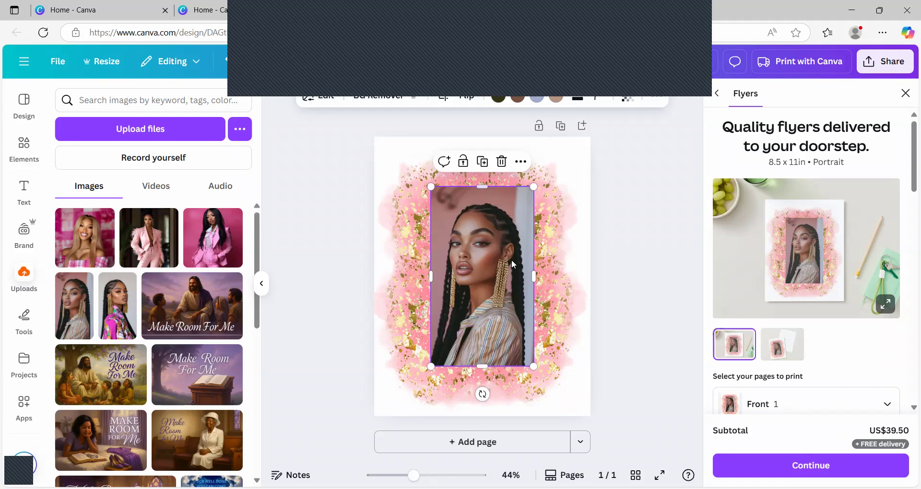
click(372, 102)
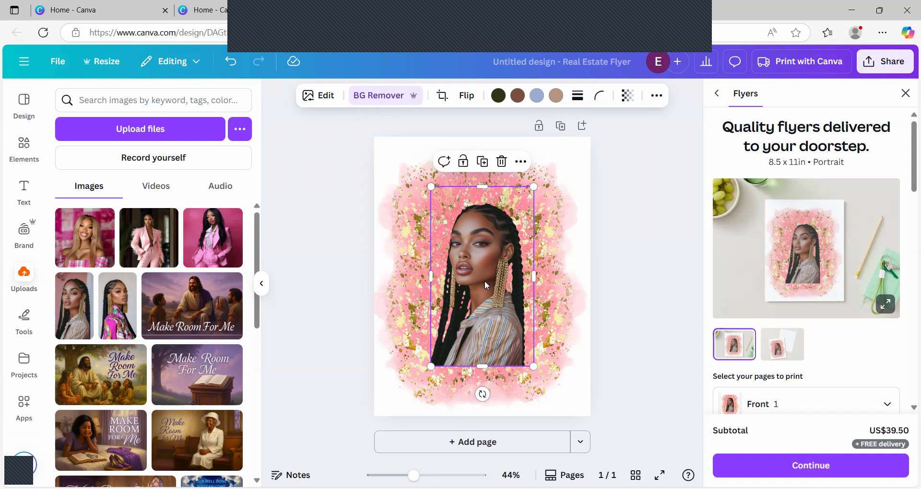
Shrink the braided woman's cut-out and place it on the left side of the pink splash background
drag(481, 280, 449, 267)
drag(499, 353, 446, 321)
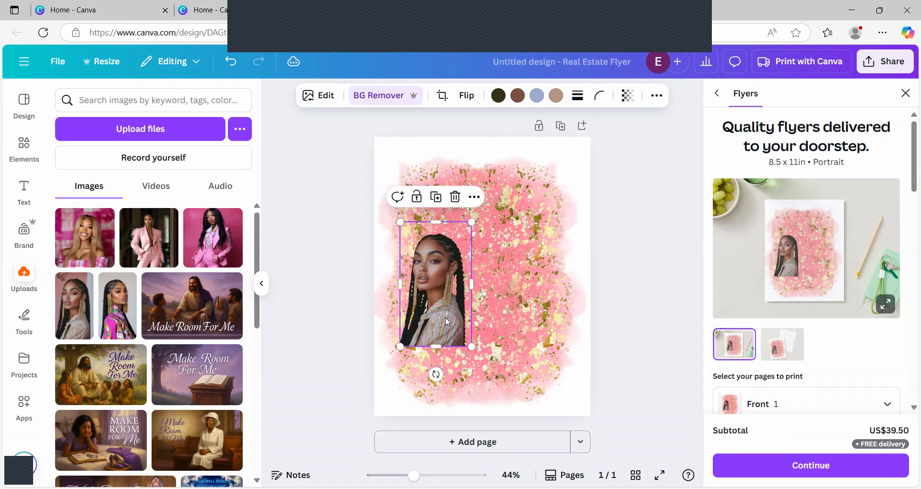
Add the uploaded portrait of the long-haired woman in a pink suit, remove its background, and place it near the page's upper centre
click(209, 247)
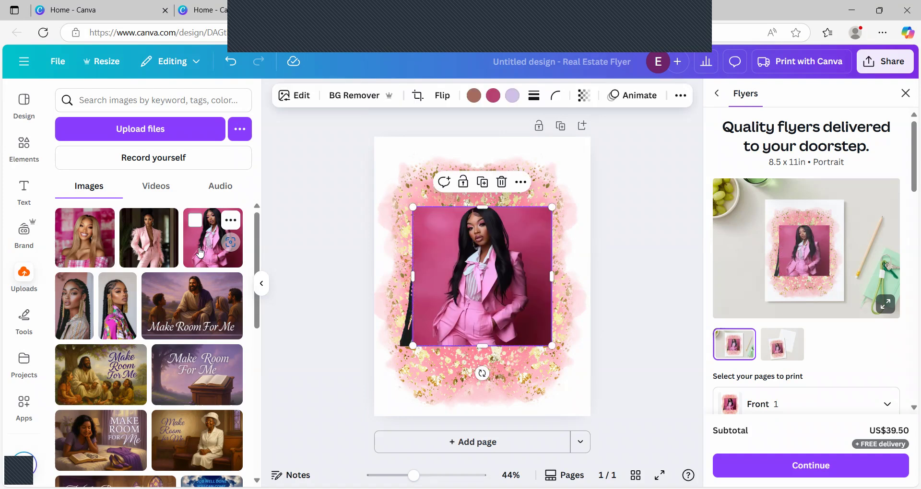
drag(492, 247, 493, 221)
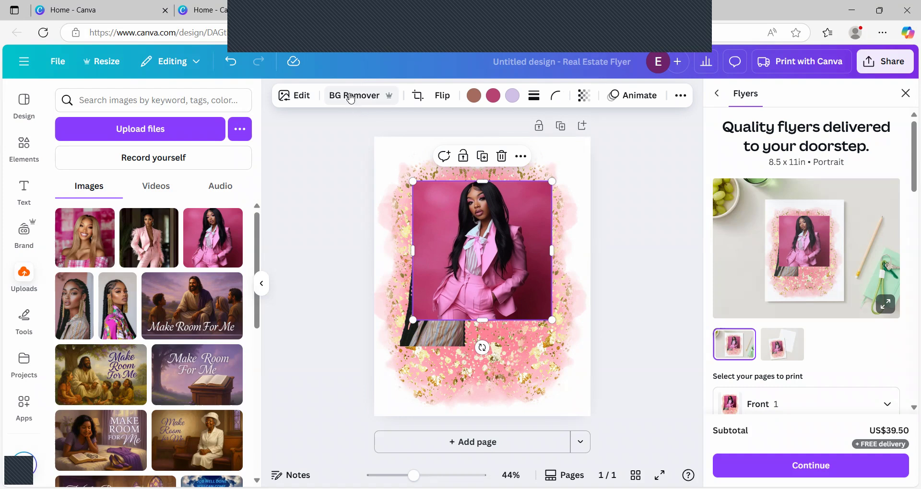
click(339, 96)
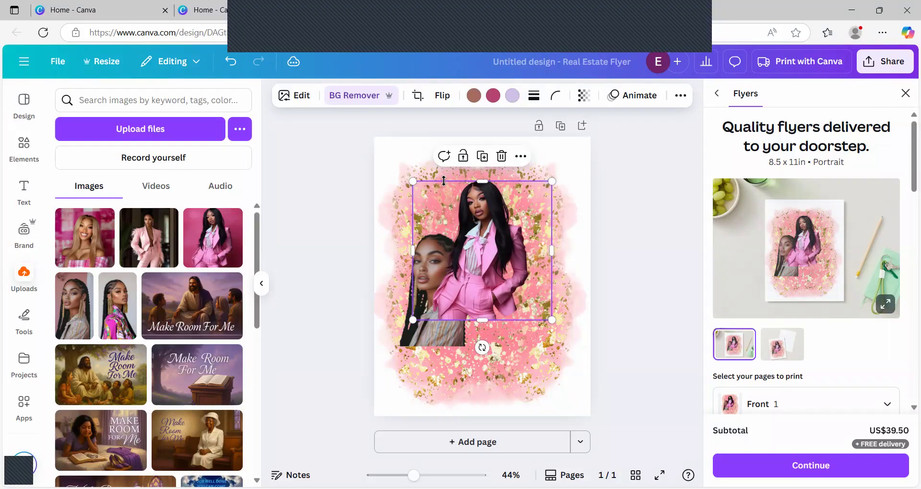
drag(487, 235, 502, 231)
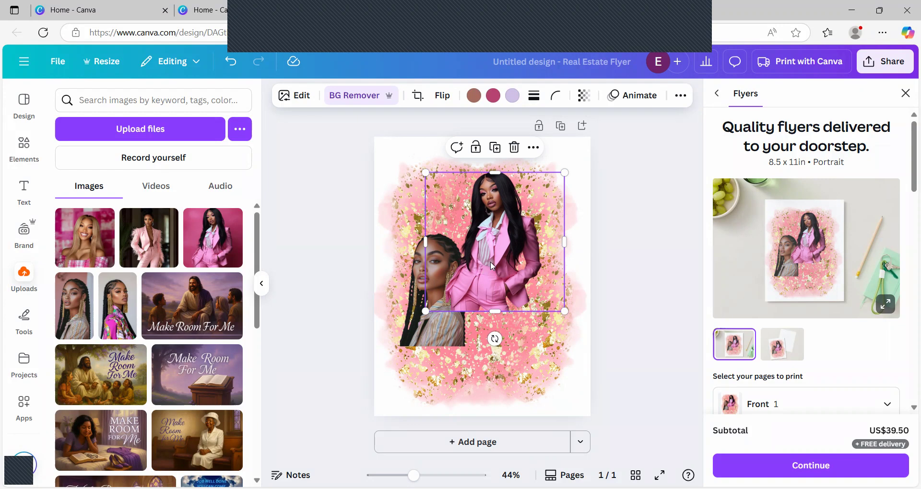
Send the long-haired woman's cut-out one layer backward, behind the braided woman, and shift it slightly left and down
click(679, 99)
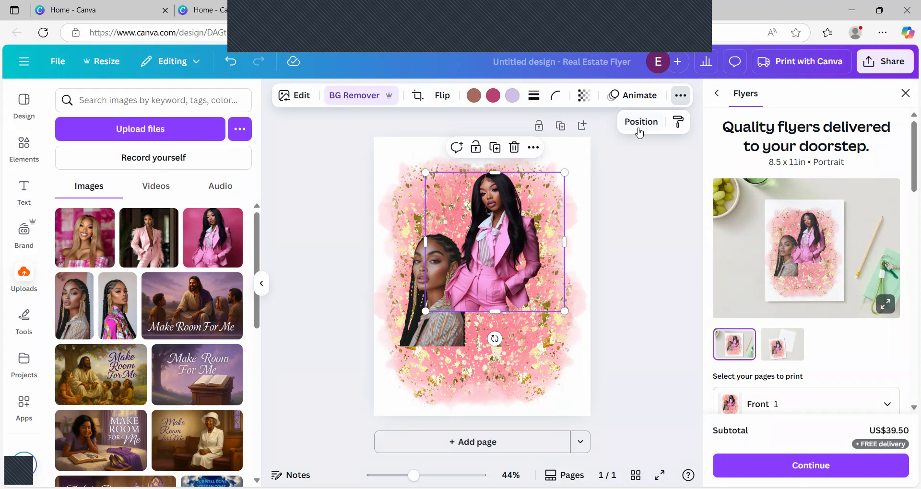
scroll(639, 133, up, 1)
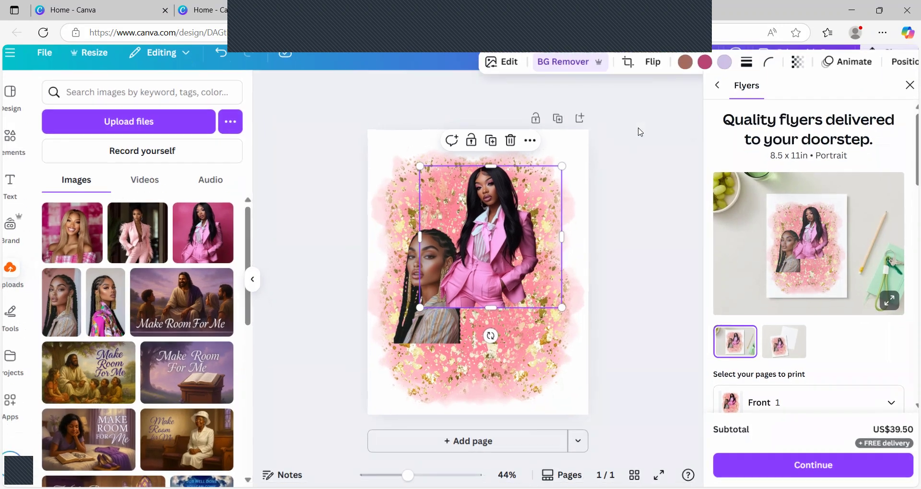
scroll(606, 160, down, 1)
click(680, 97)
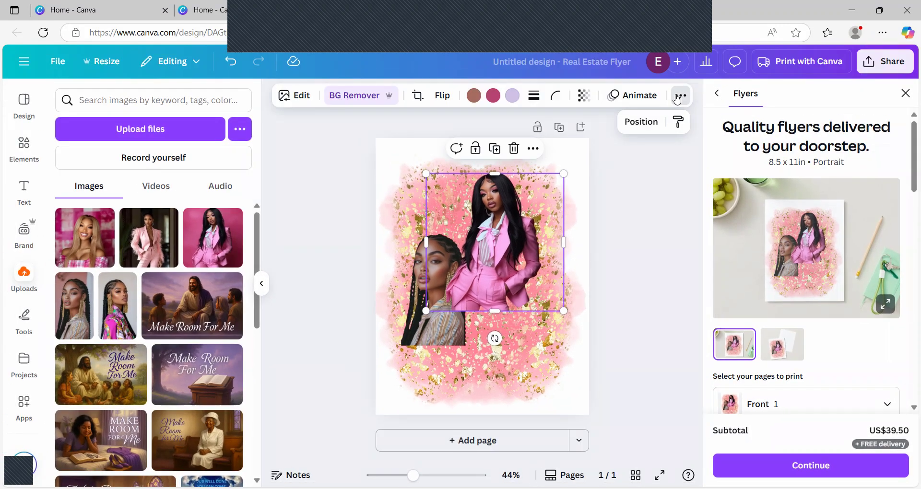
click(640, 123)
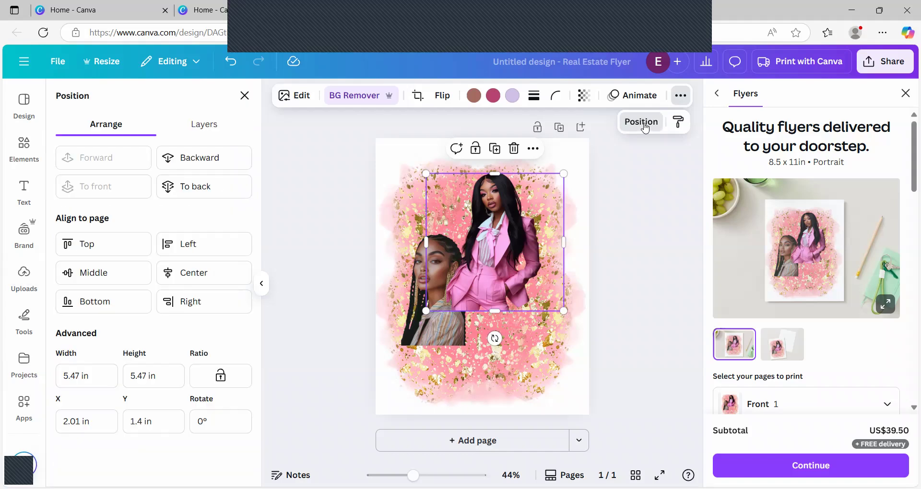
click(222, 166)
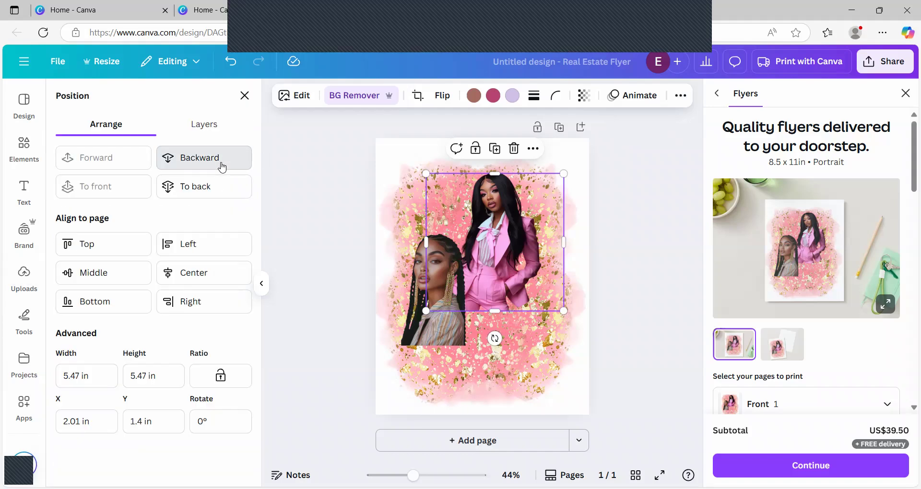
drag(502, 247, 496, 254)
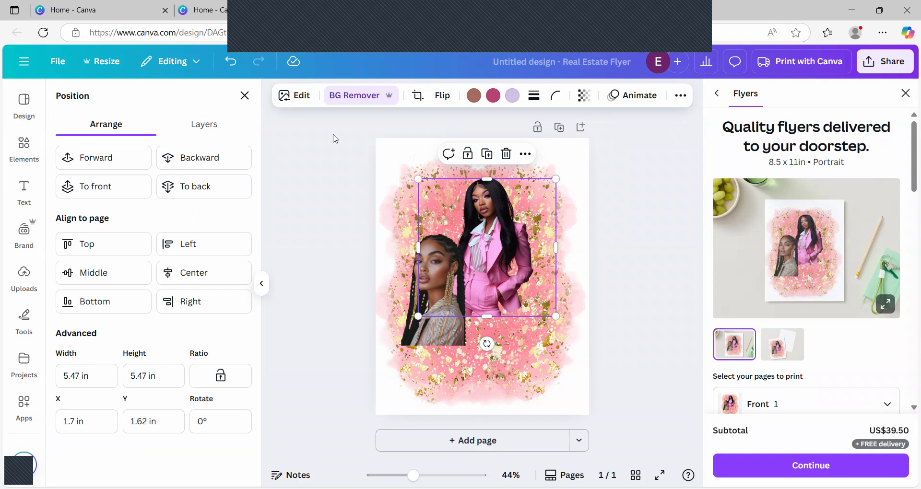
Add the uploaded portrait of the braided woman in a multicoloured shirt as a background-free cut-out, shrunk and placed on the splash's right side
click(21, 278)
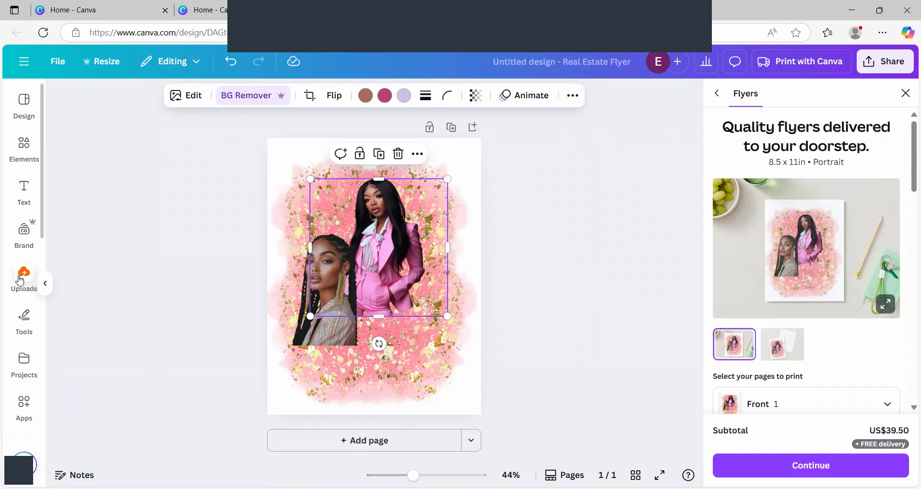
click(21, 277)
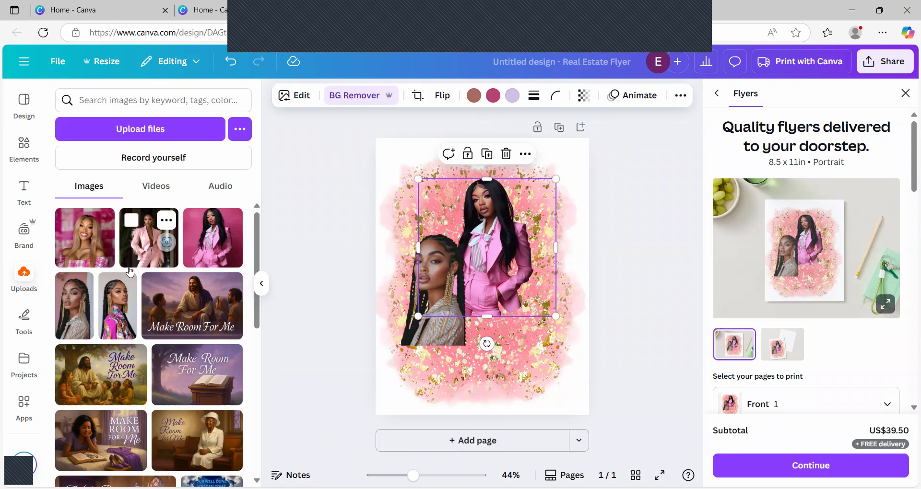
click(117, 321)
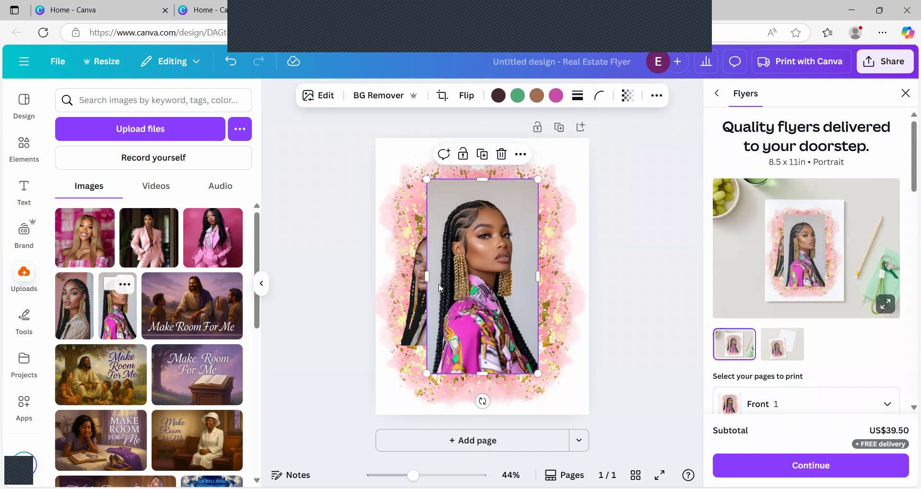
drag(489, 302, 544, 295)
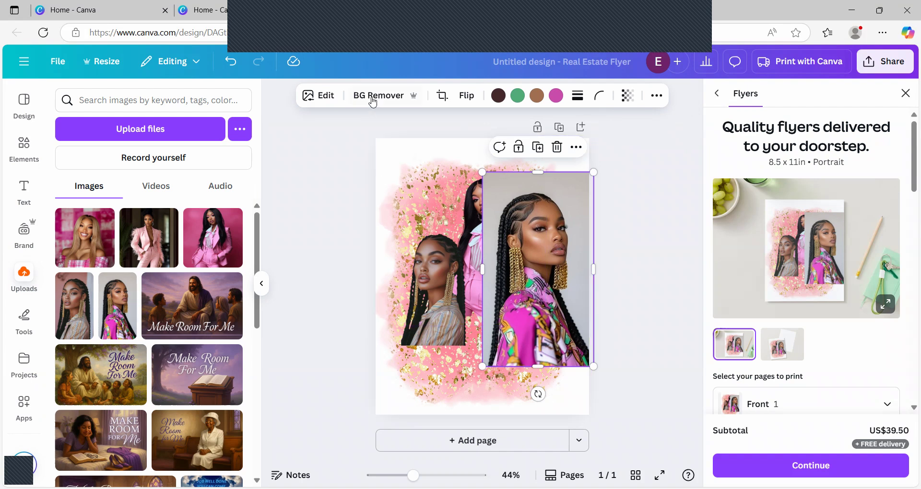
click(356, 97)
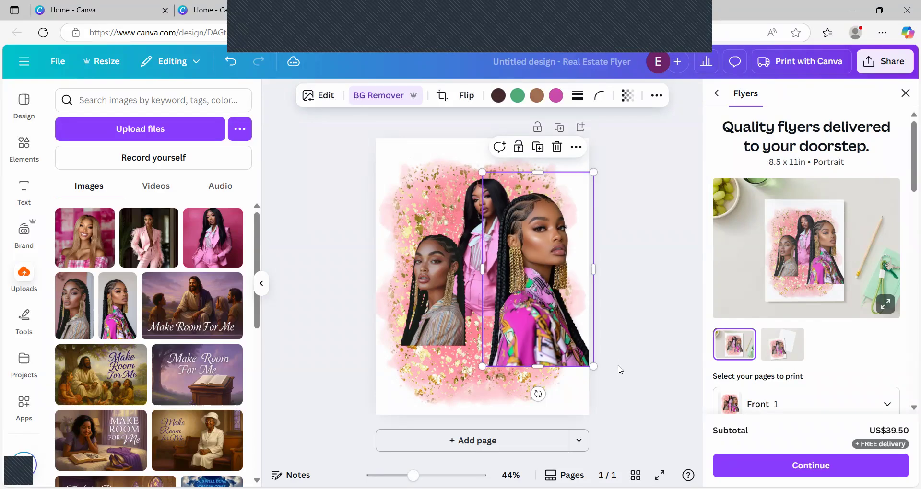
drag(592, 366, 544, 320)
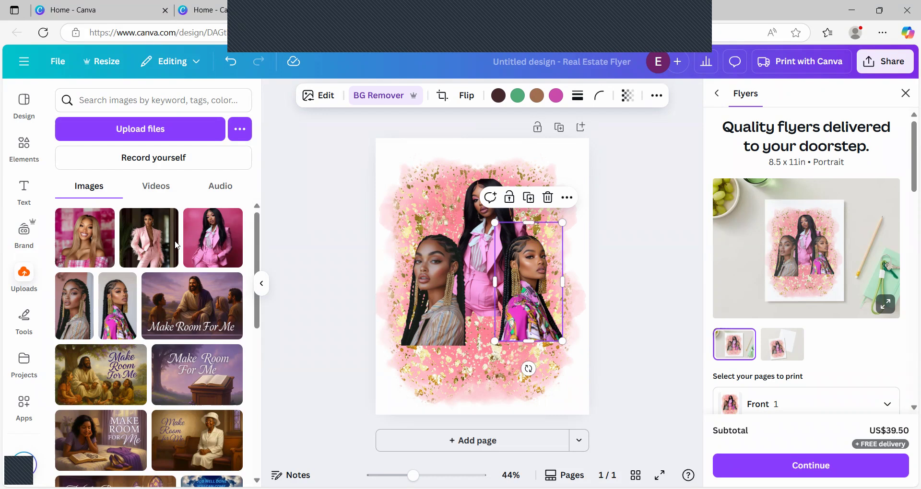
Add the uploaded portrait of the woman in the light pink feathered suit, remove its background, and place it front and centre
click(148, 243)
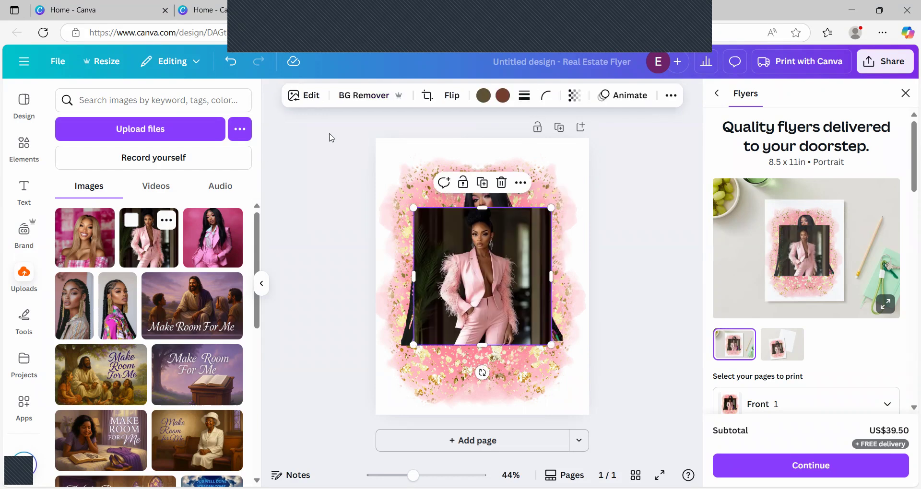
click(350, 101)
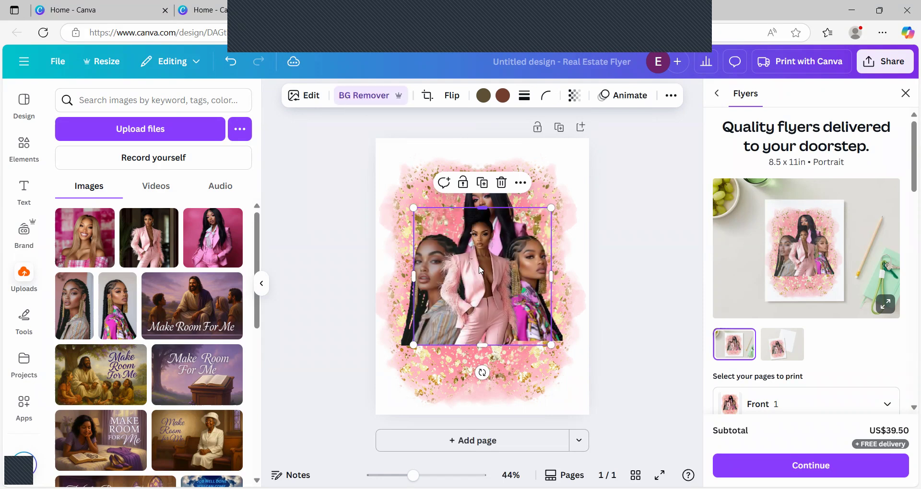
drag(487, 295, 487, 319)
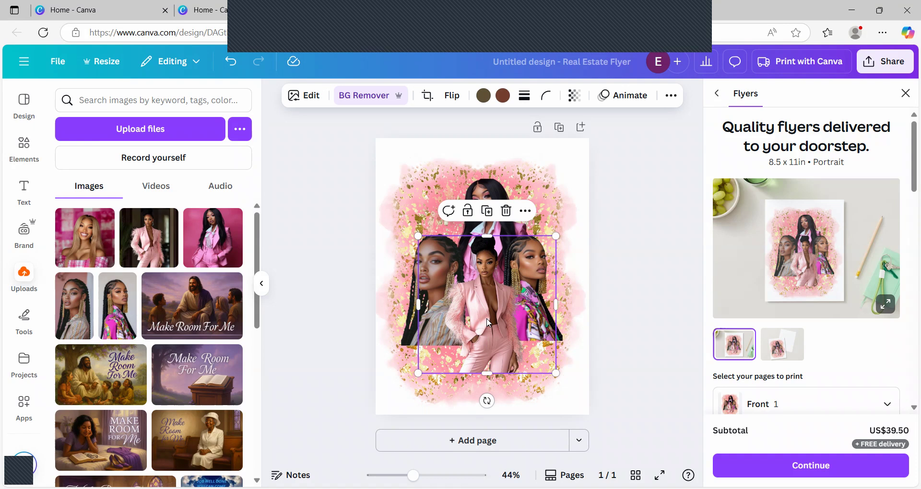
Shift the long-haired woman's cut-out at the back slightly to the left
click(647, 244)
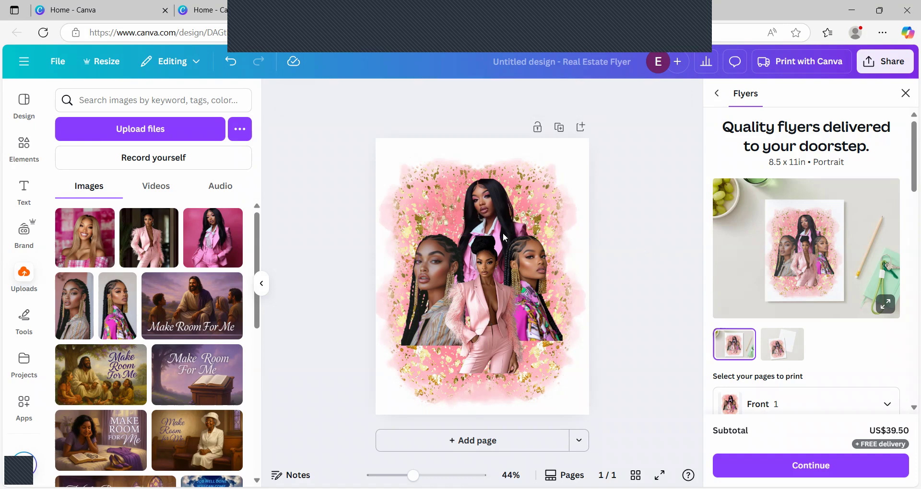
click(481, 211)
drag(481, 211, 473, 208)
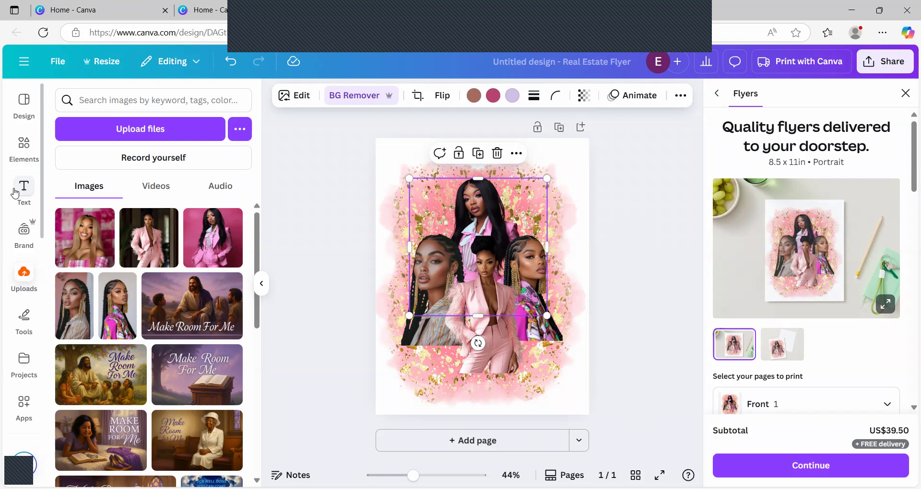
Add a heading text box to the page and replace its placeholder text with the woman's first name
click(16, 192)
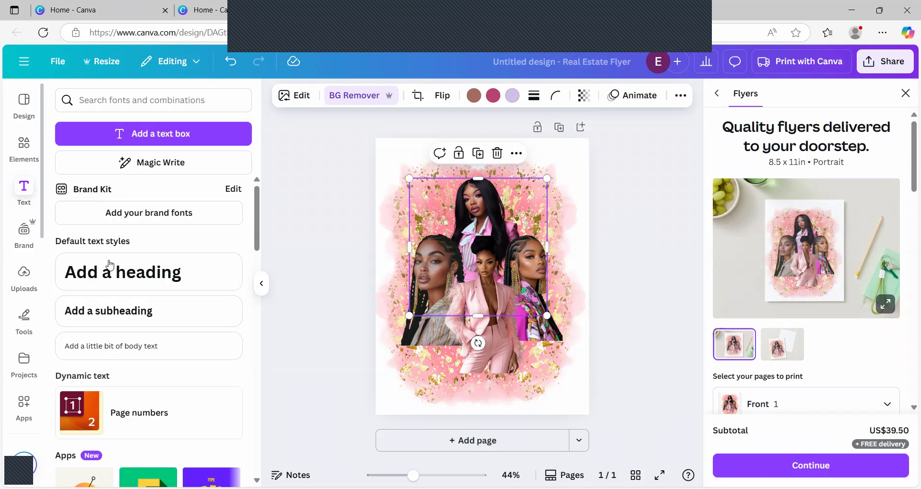
click(110, 264)
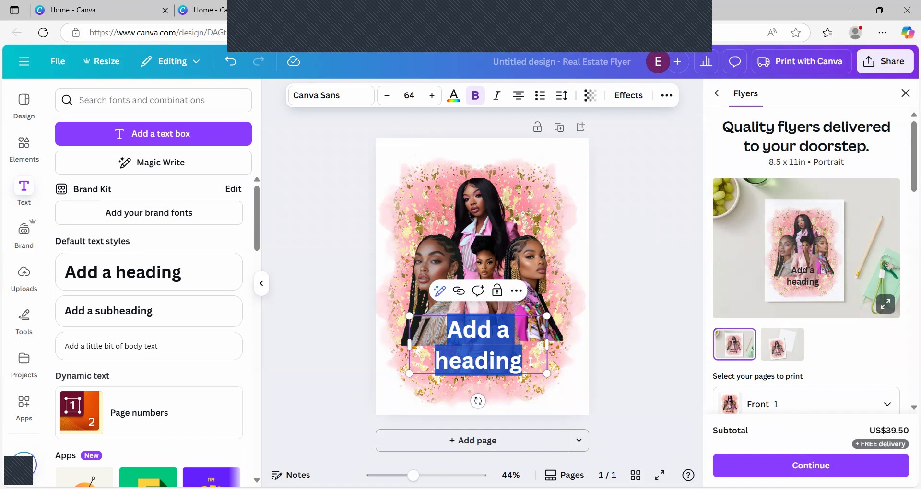
double_click(522, 362)
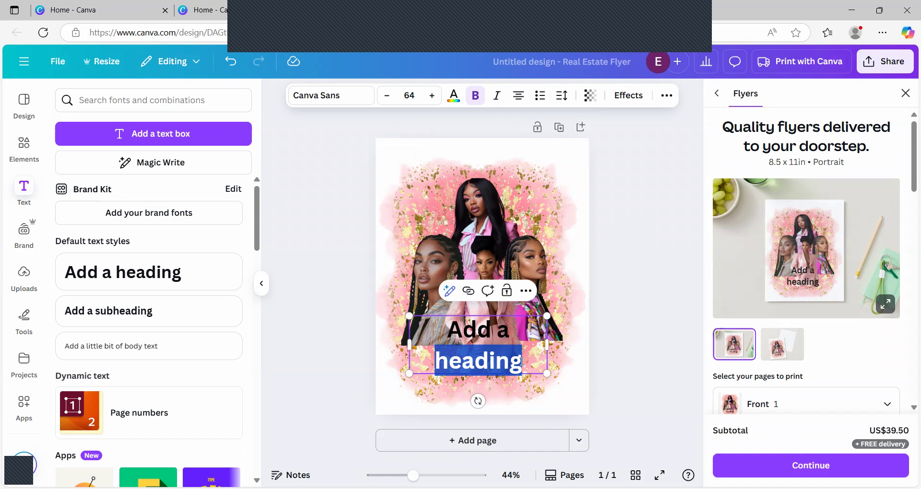
key(BackSpace)
key(BackSpace)
key(BackSpace)
key(BackSpace)
key(BackSpace)
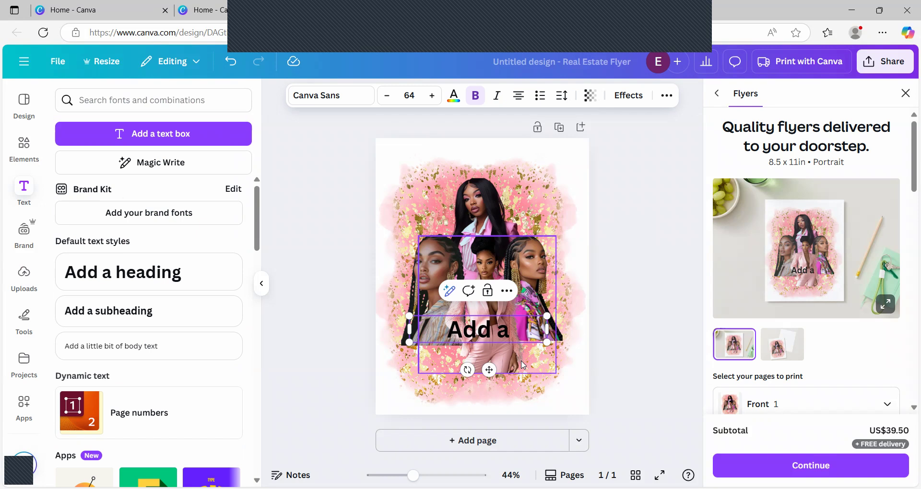
key(BackSpace)
key(BackSpace)
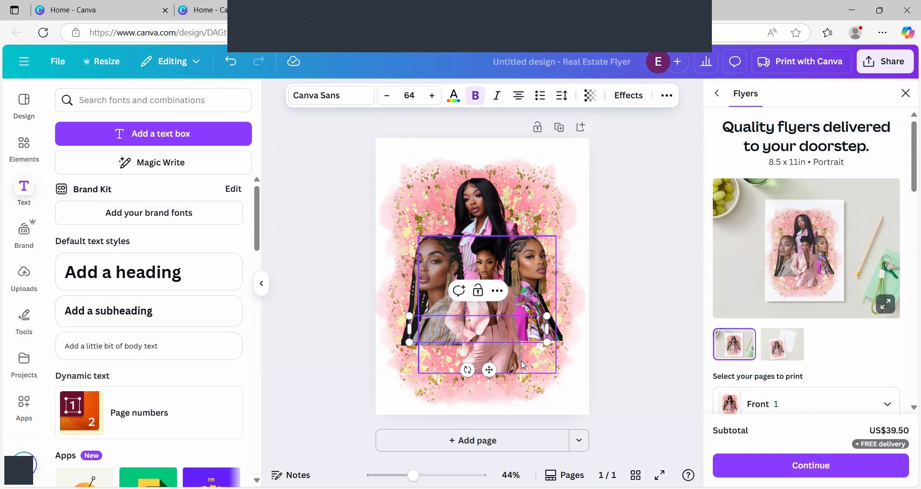
text(Kayla)
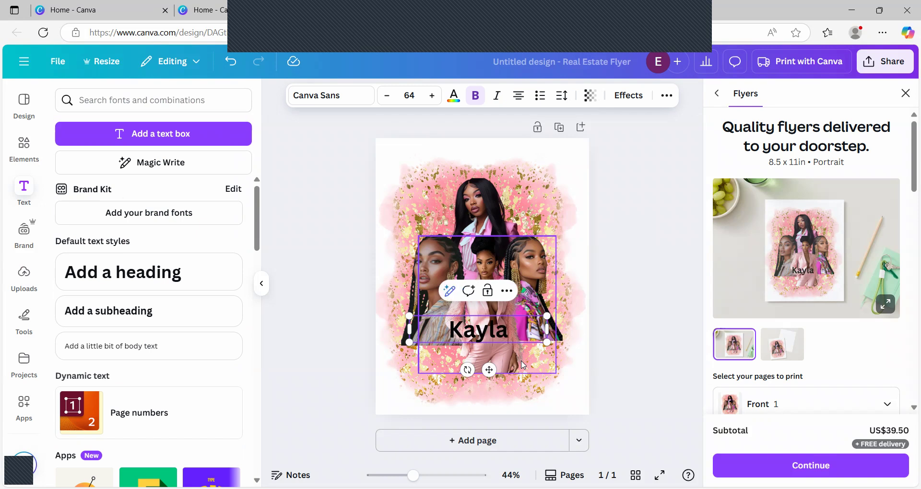
click(632, 345)
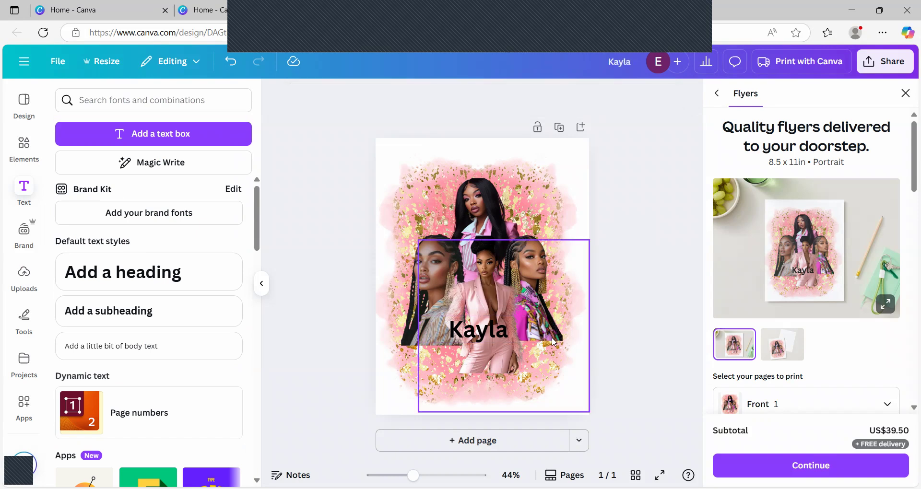
Move the name heading to the page top at size 99.5, and lower the two central women's cut-outs slightly
drag(527, 336, 603, 196)
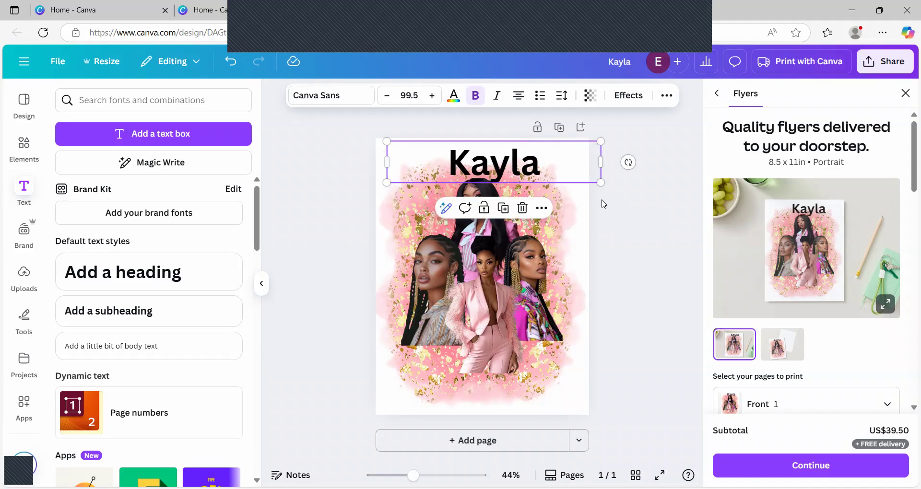
click(609, 231)
drag(469, 197, 470, 205)
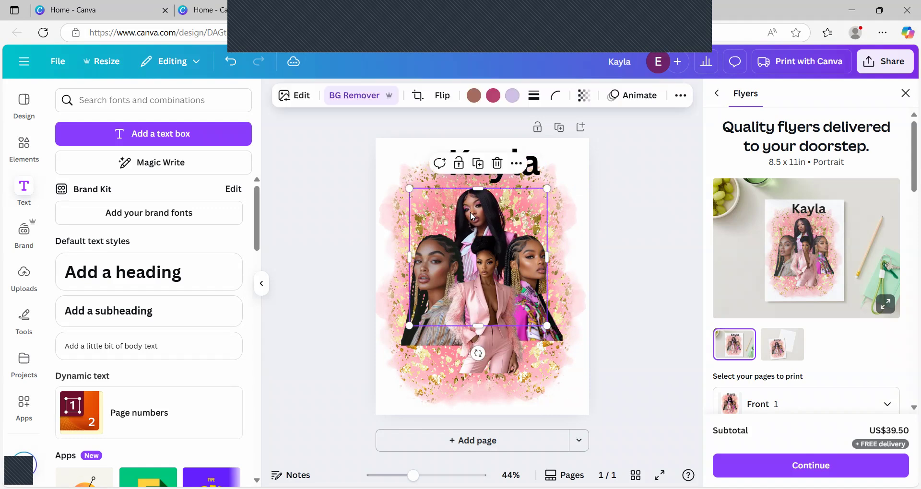
drag(496, 363, 494, 371)
Enlarge the name heading to size 109 and shift it left so it sits roughly centred above the women
drag(539, 177, 520, 181)
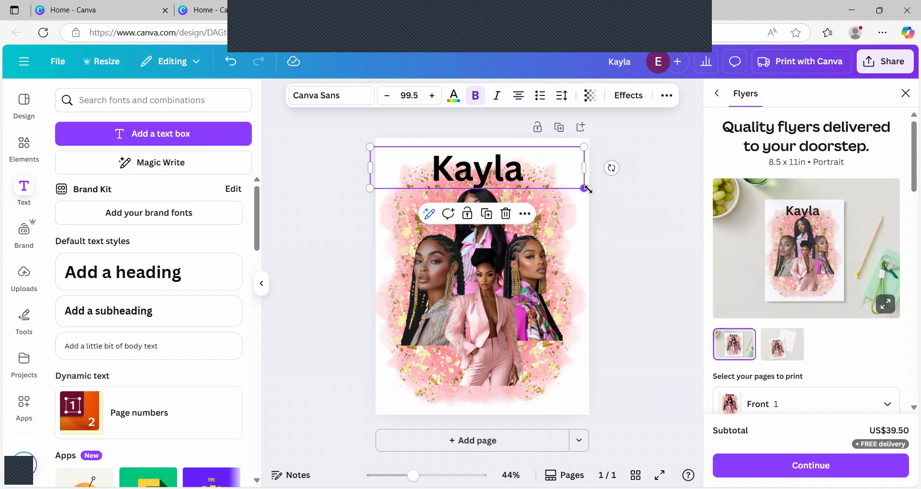
drag(584, 188, 604, 192)
drag(568, 167, 559, 162)
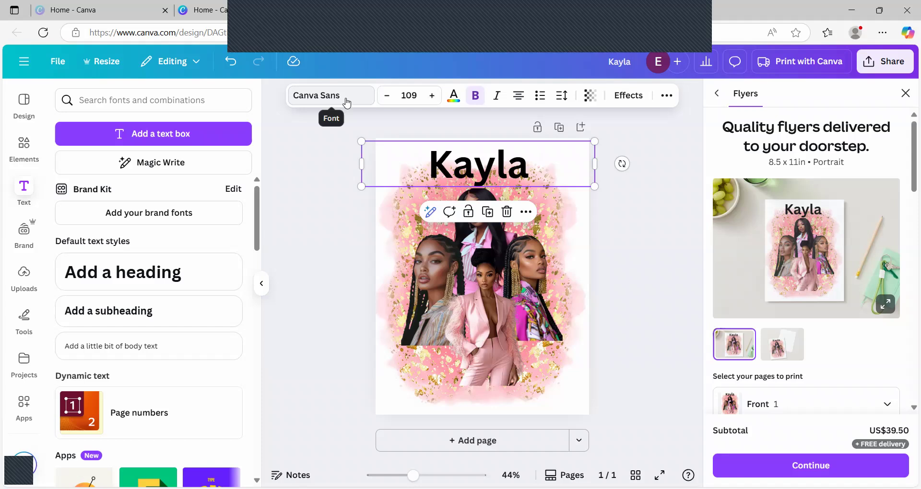
Try the Magnolia Script and Fineday Two fonts on the name heading
click(346, 103)
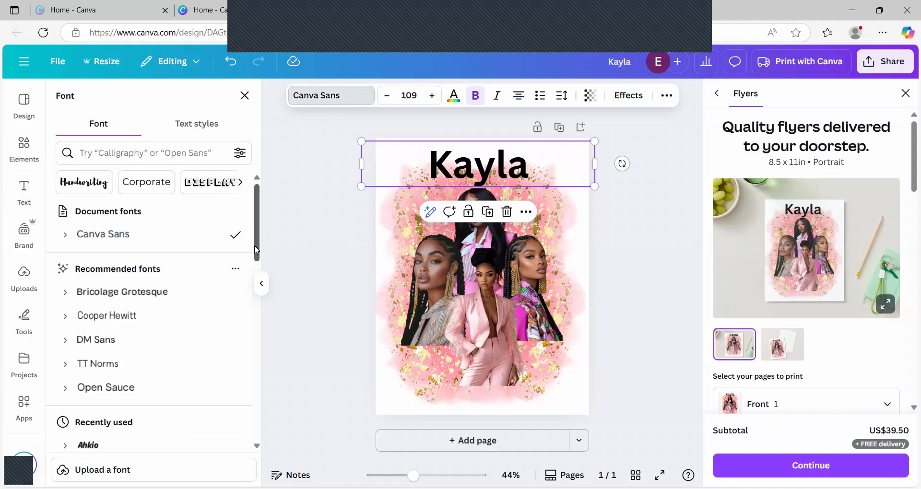
drag(257, 250, 260, 297)
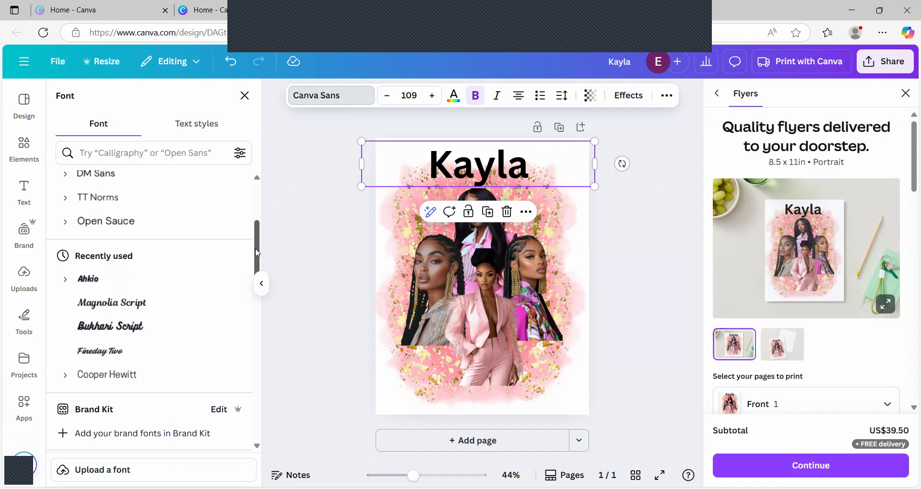
scroll(258, 259, down, 1)
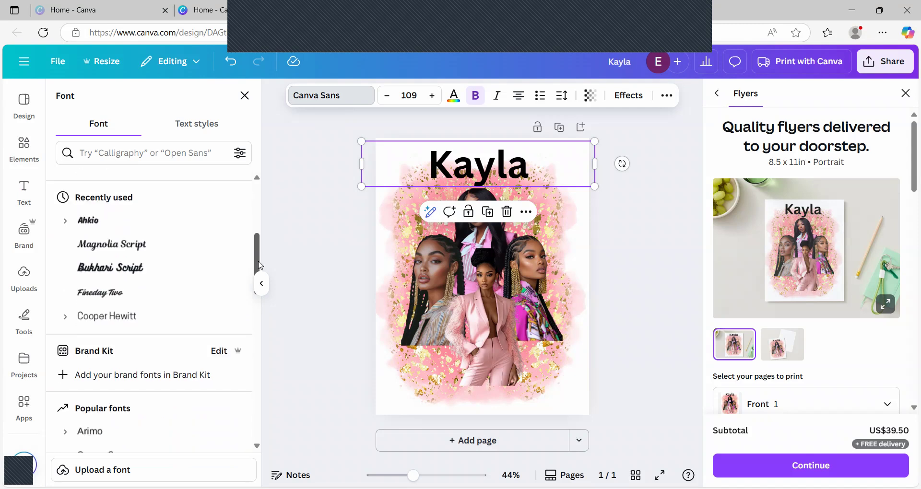
click(150, 246)
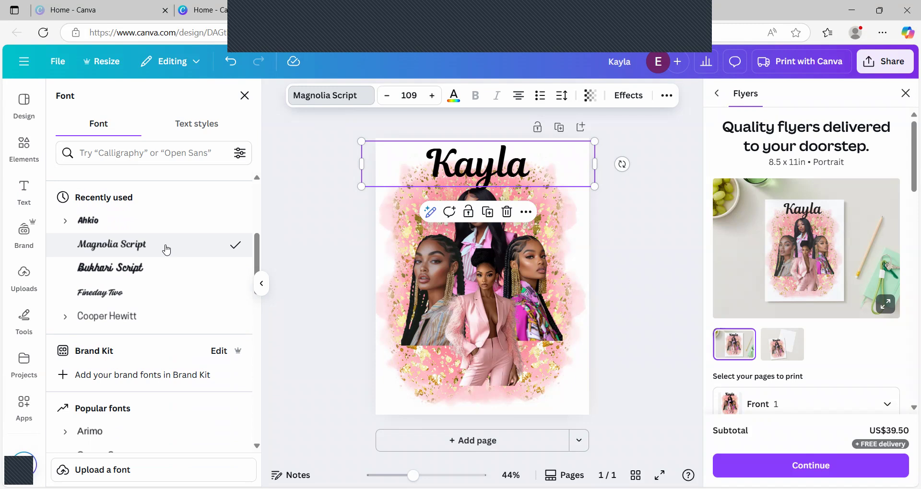
click(161, 297)
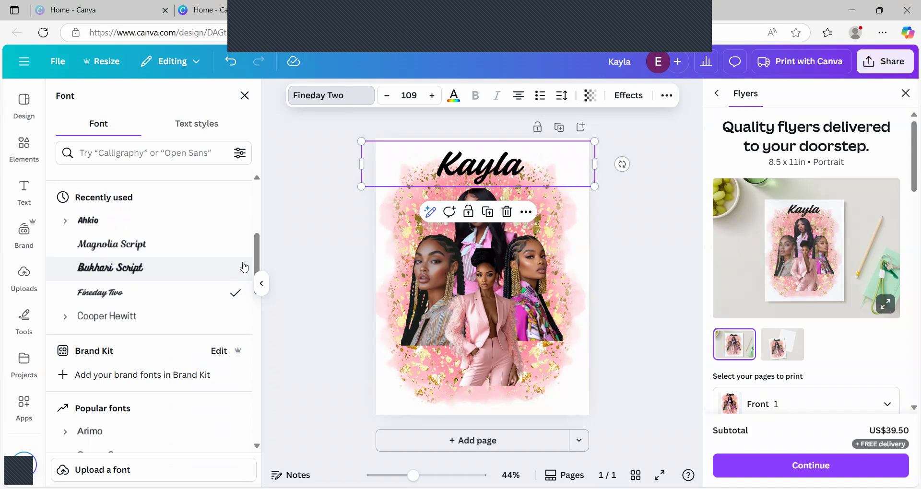
Change the name heading's font to Gagalin and enlarge the heading to size 128
drag(257, 258, 263, 354)
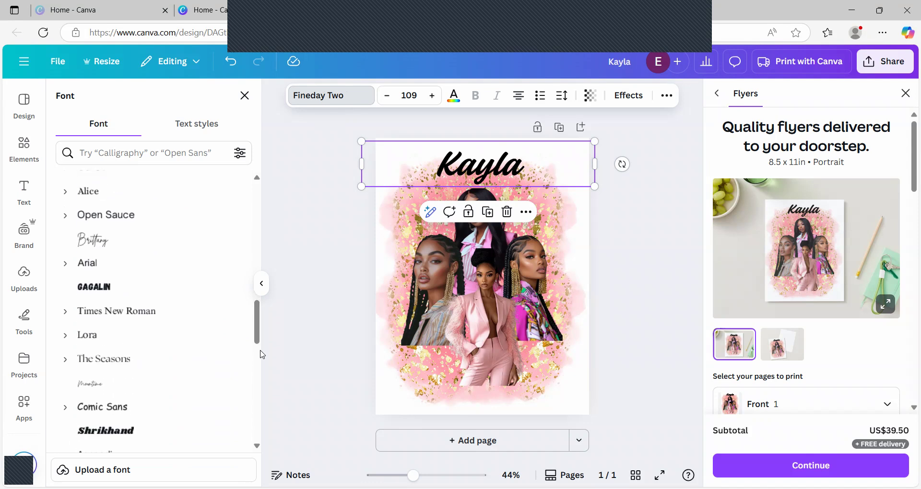
click(80, 297)
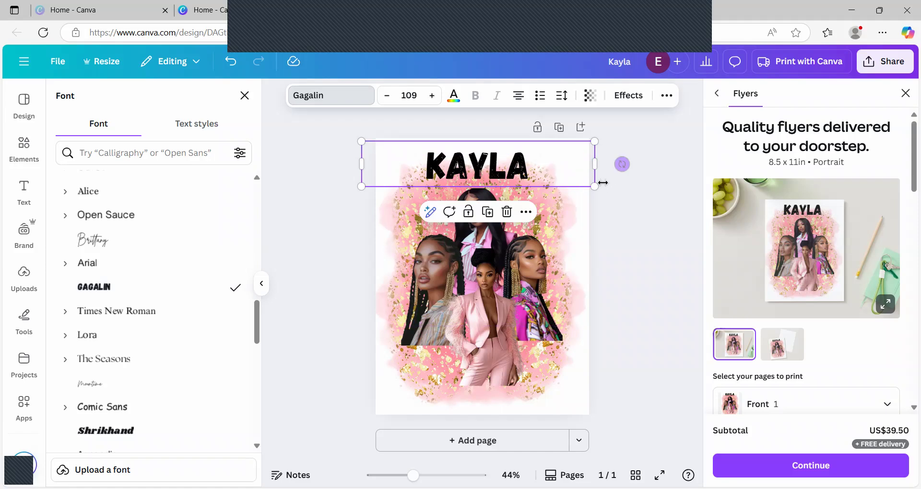
mouse_move(594, 186)
mouse_down()
mouse_move(636, 195)
mouse_move(587, 173)
mouse_up()
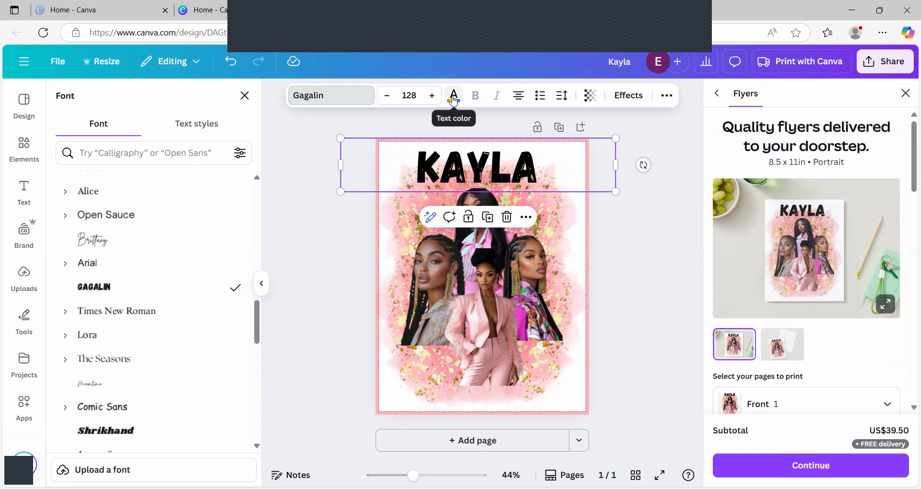
Try the photo-based pink #be4878 and the dark burgundy beside it as the name heading's text colour
click(453, 99)
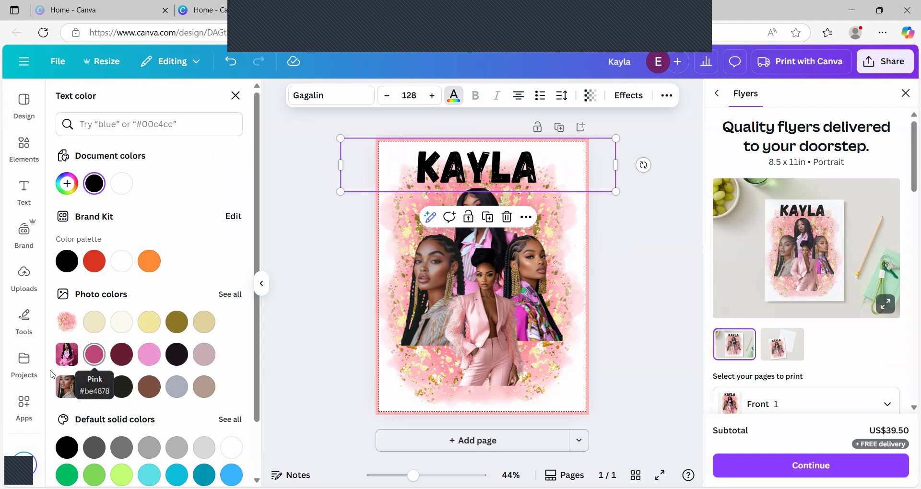
click(94, 357)
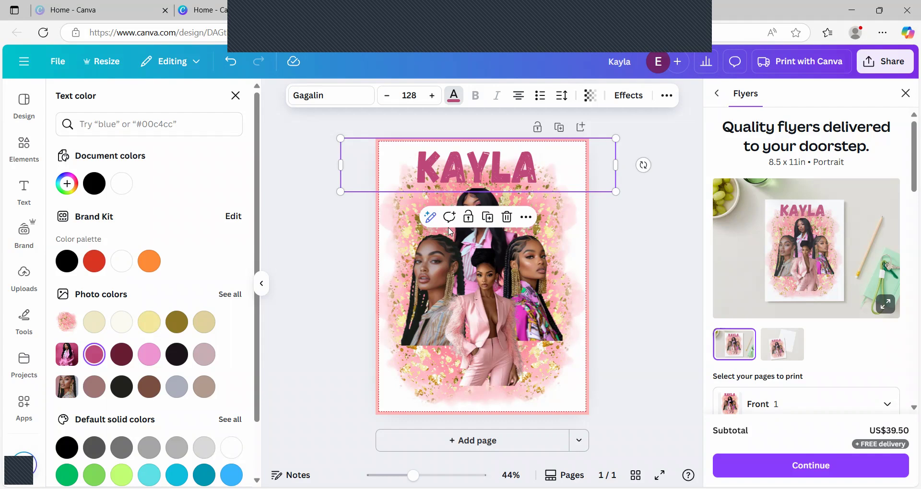
click(121, 354)
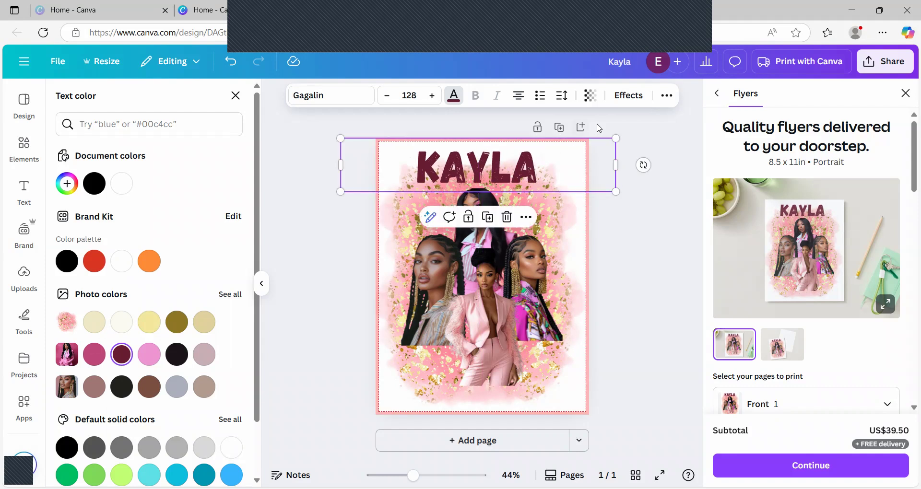
Apply the Outline effect to the name heading and give the outline the custom light pink colour #E0ACCF
click(628, 95)
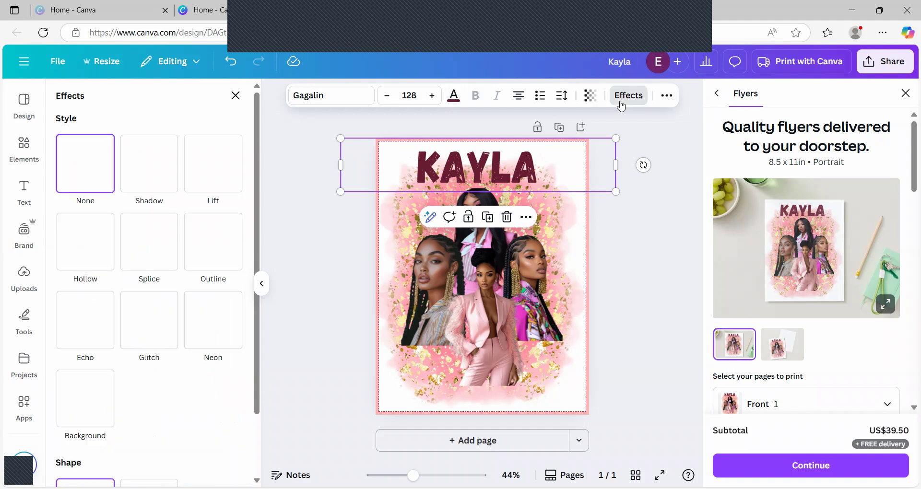
click(220, 239)
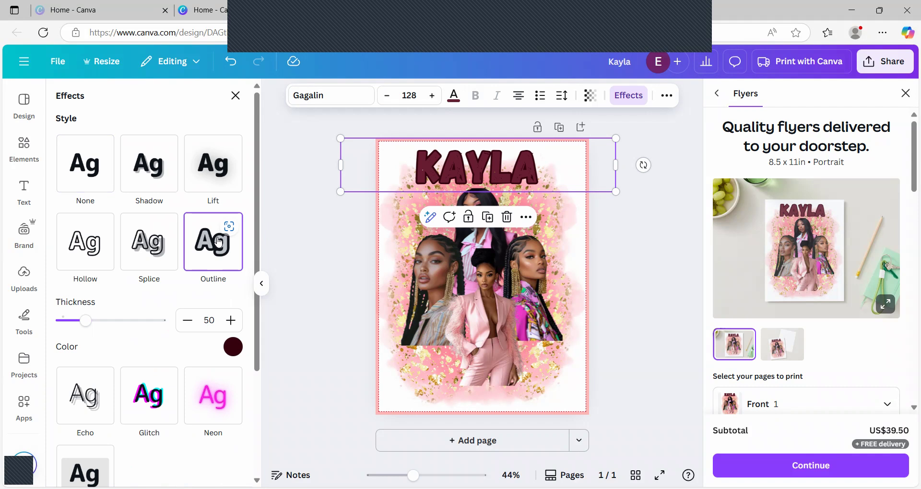
click(233, 347)
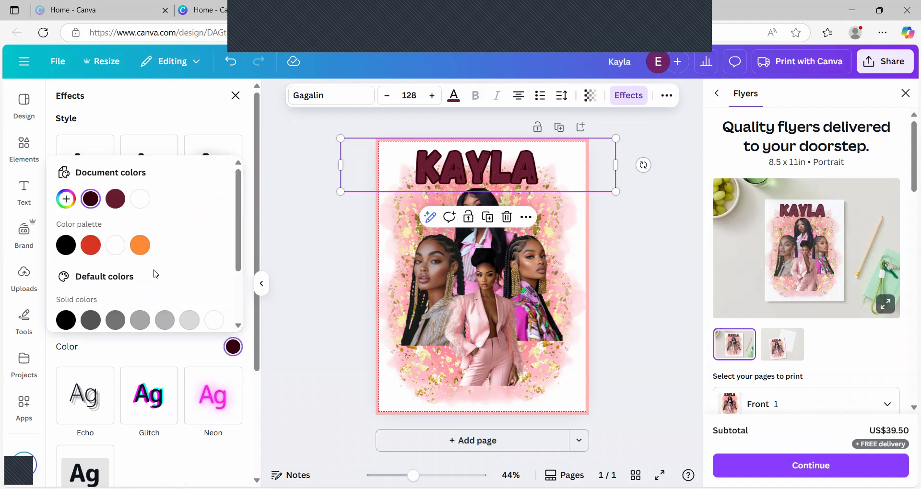
click(65, 200)
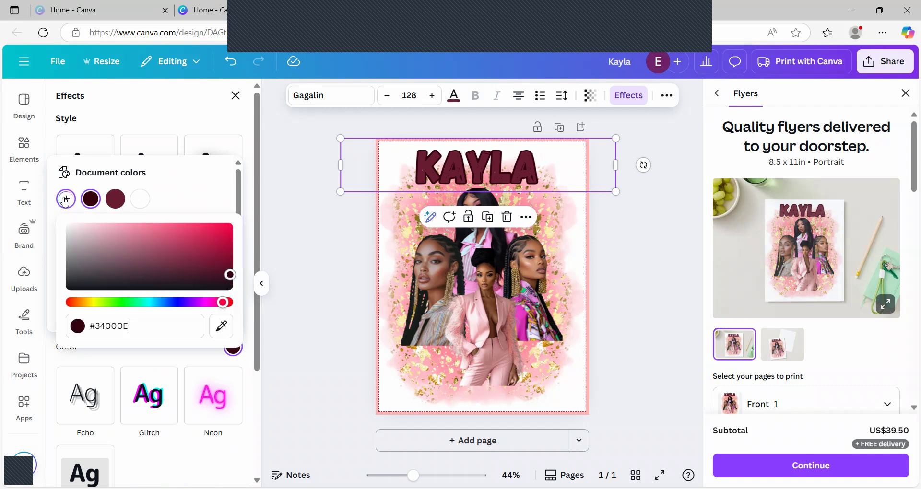
click(207, 303)
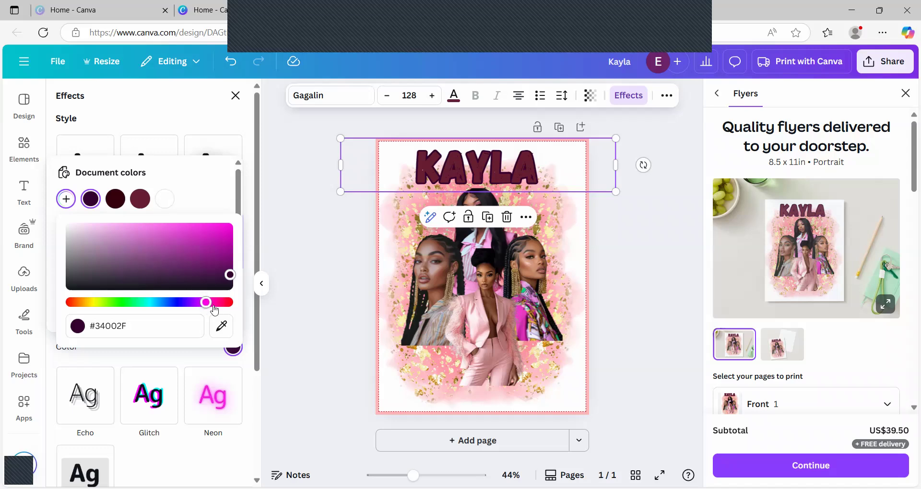
click(180, 234)
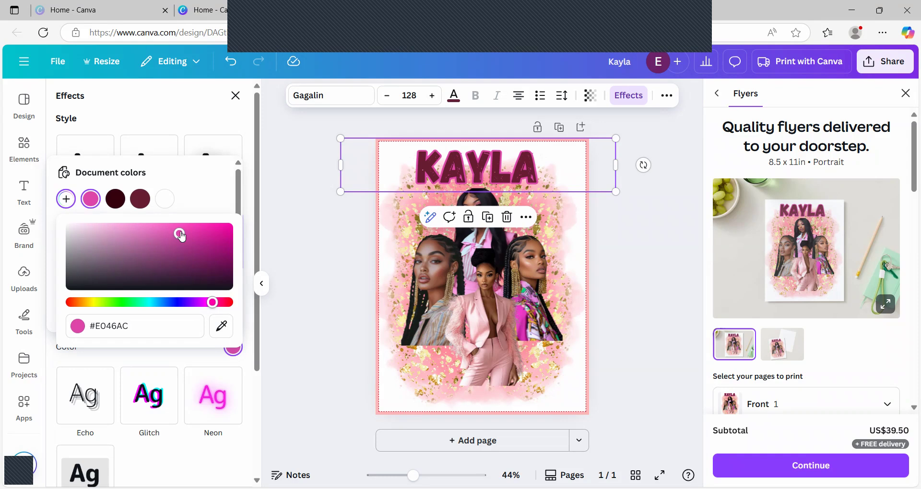
click(207, 241)
click(144, 238)
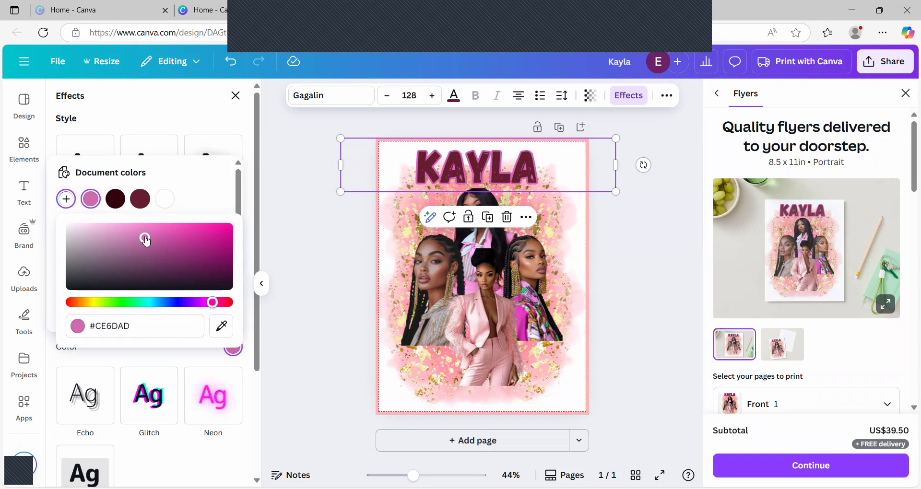
click(108, 234)
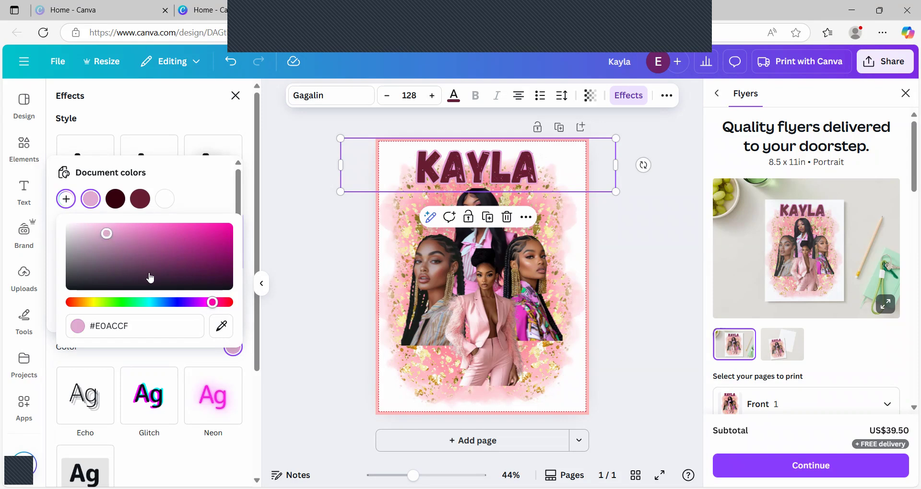
click(235, 95)
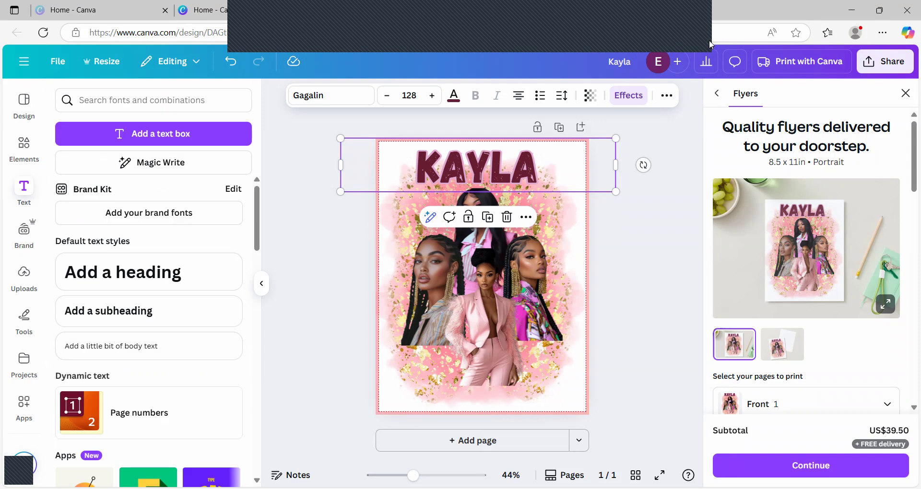
Recolour the name heading's text, trying several pinks and settling on the custom light pink #EEAEC8
click(627, 95)
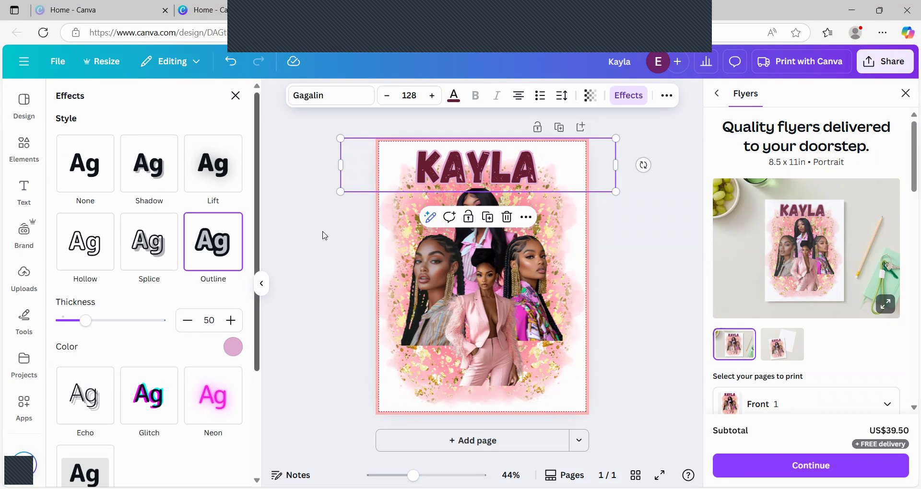
click(454, 96)
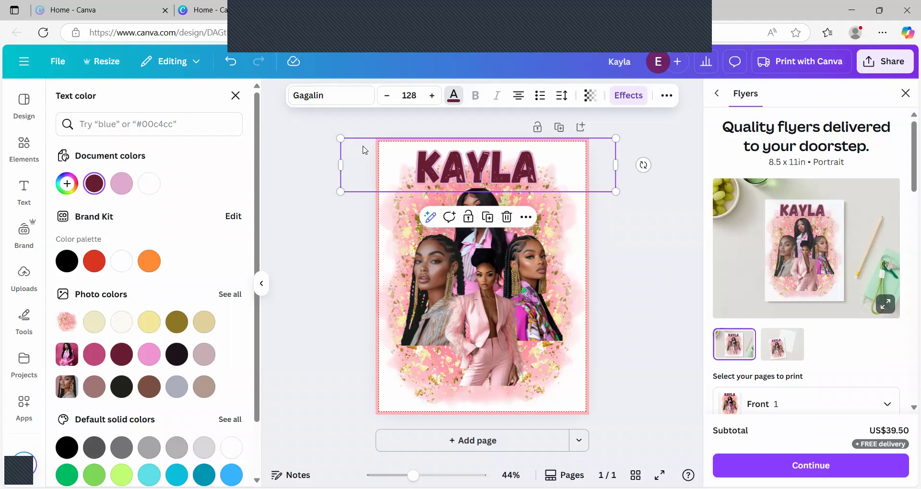
click(150, 357)
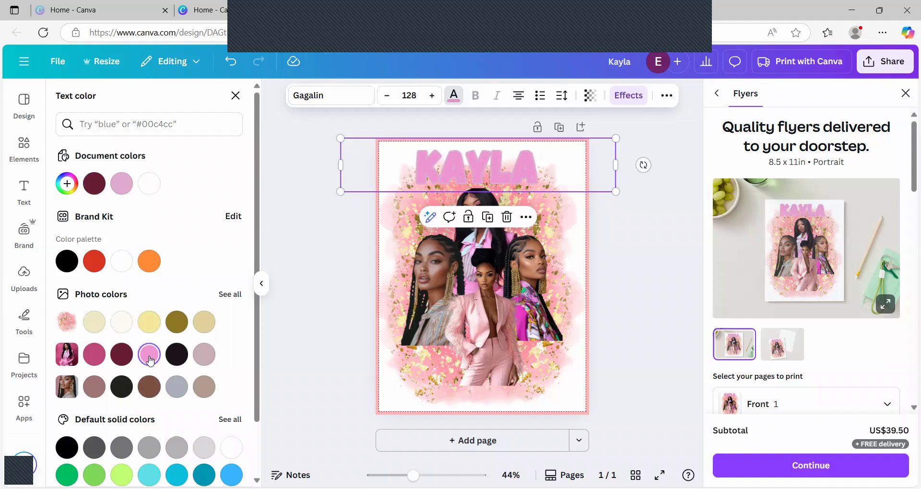
click(94, 357)
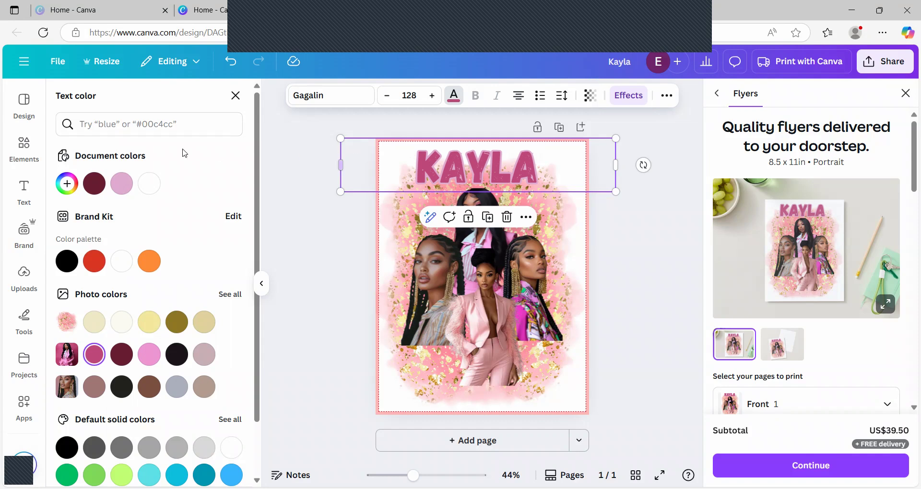
click(66, 184)
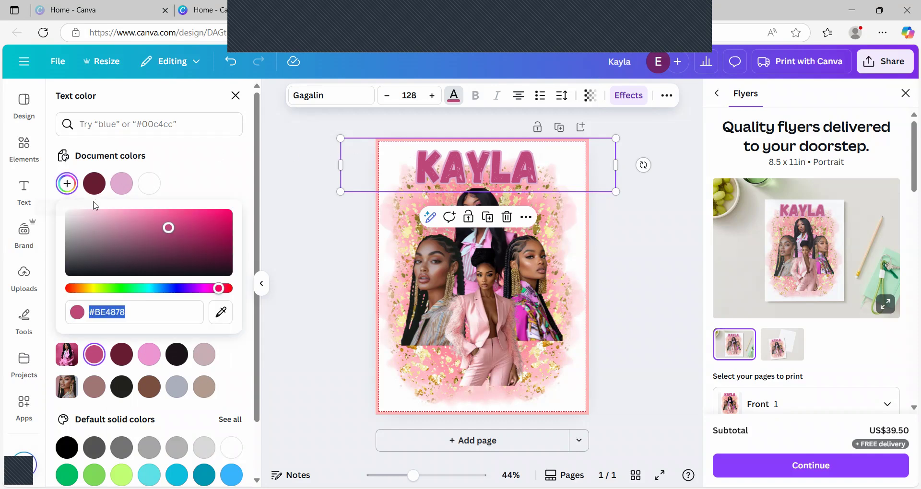
click(120, 221)
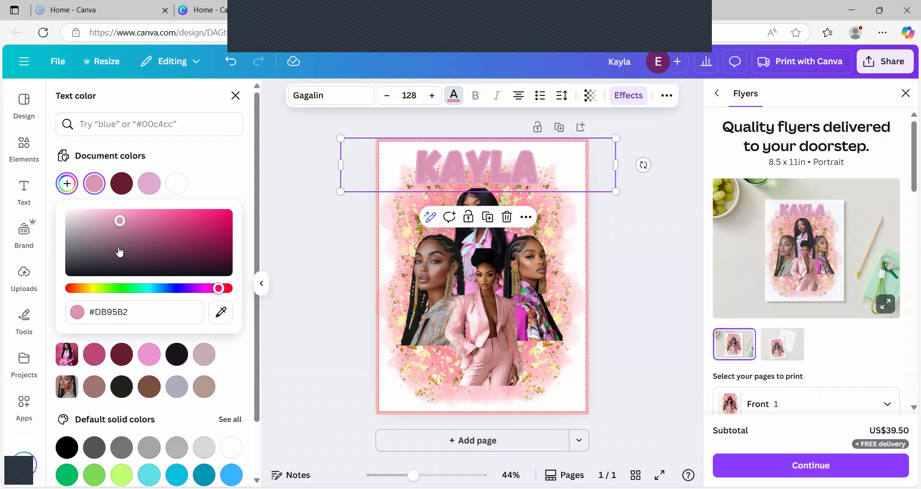
click(132, 213)
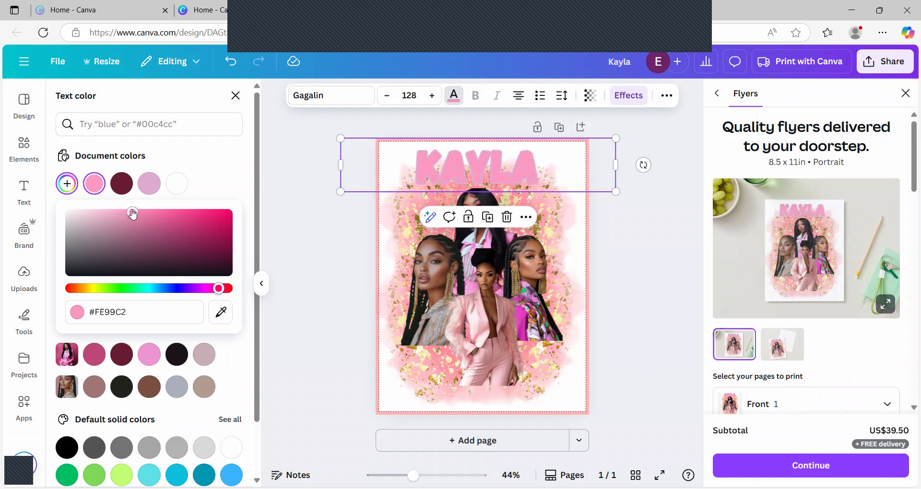
click(98, 218)
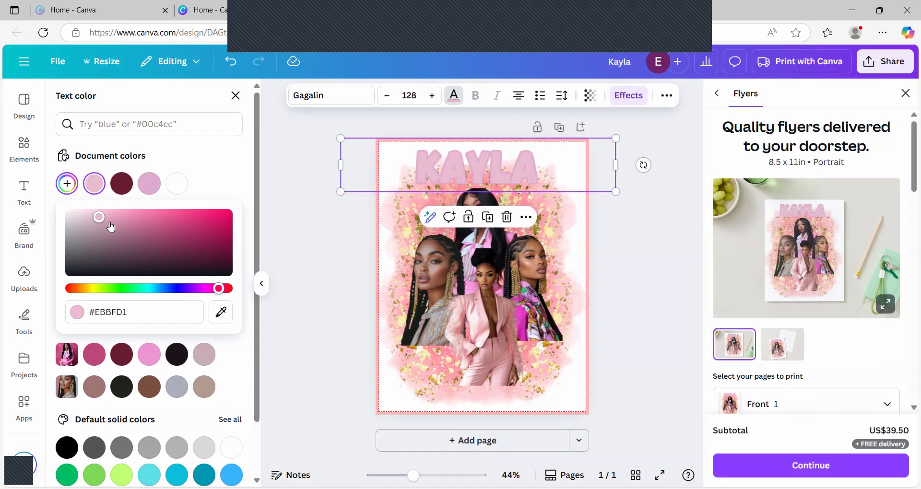
drag(110, 224, 111, 217)
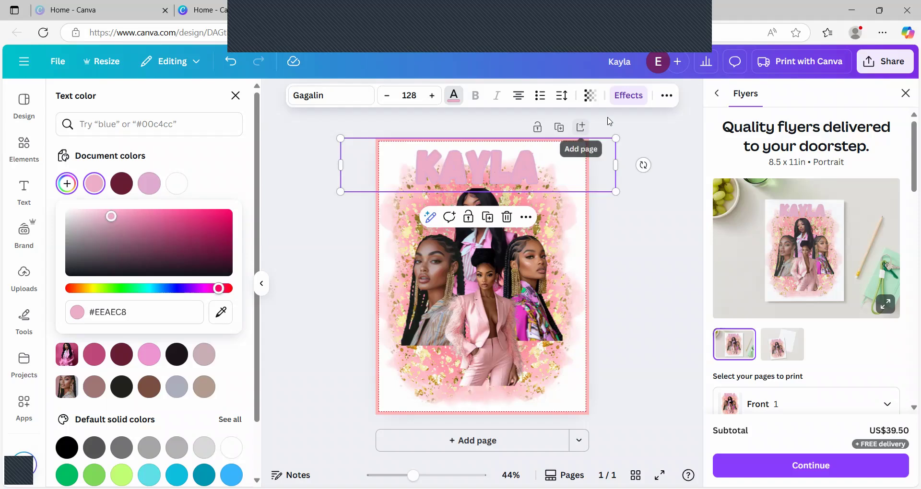
Reapply the Outline effect to the name heading so its outline takes the automatic dark plum colour
click(632, 99)
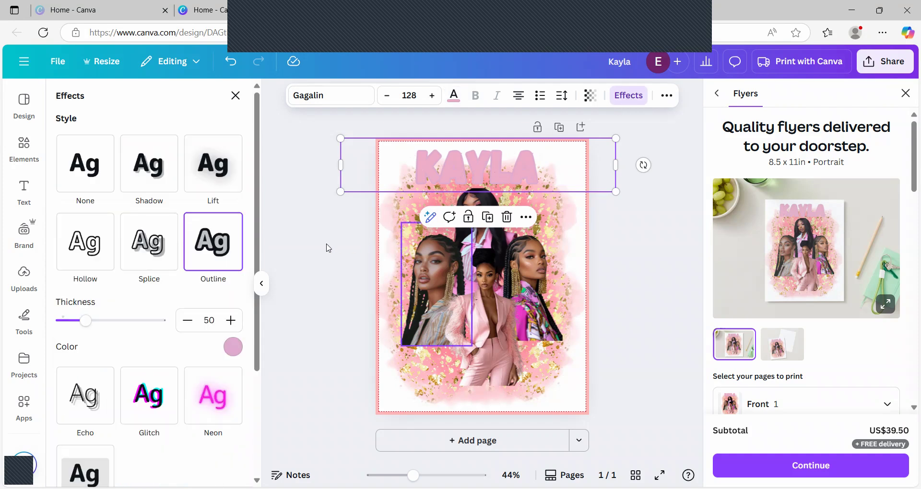
click(216, 255)
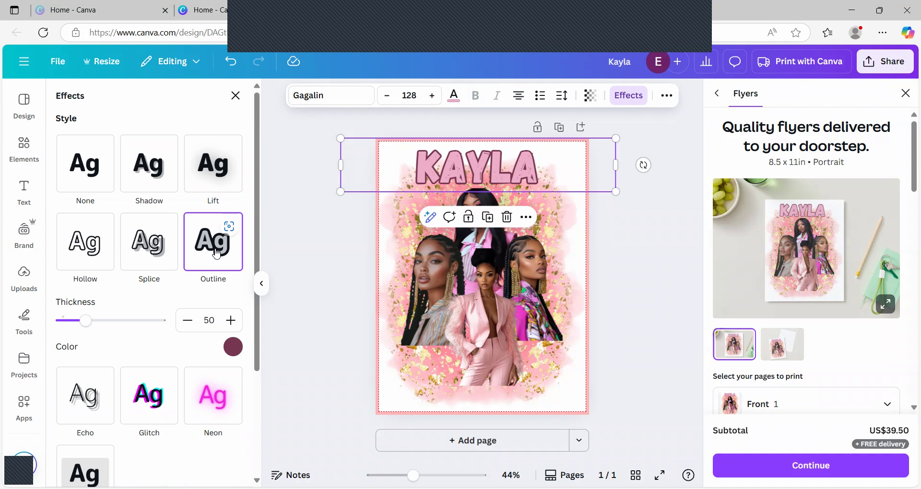
Try a light grey and a medium grey outline colour on the name heading, and undo the greys
click(232, 350)
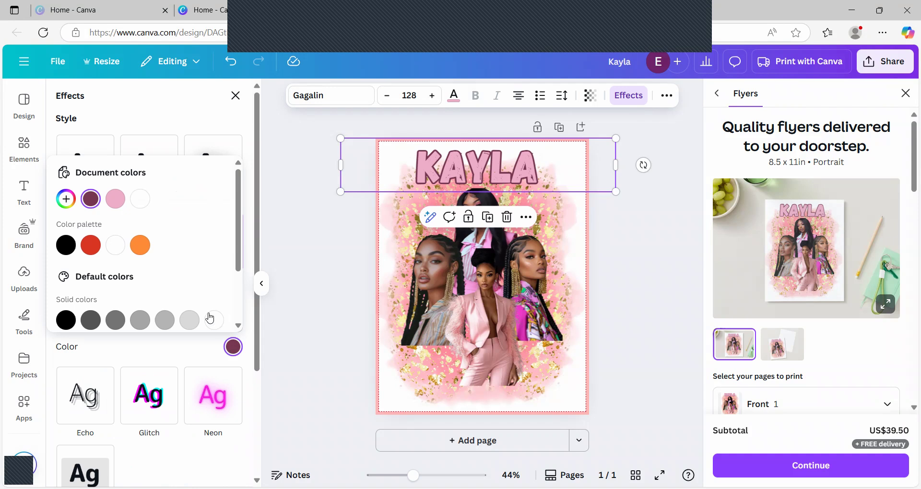
click(190, 320)
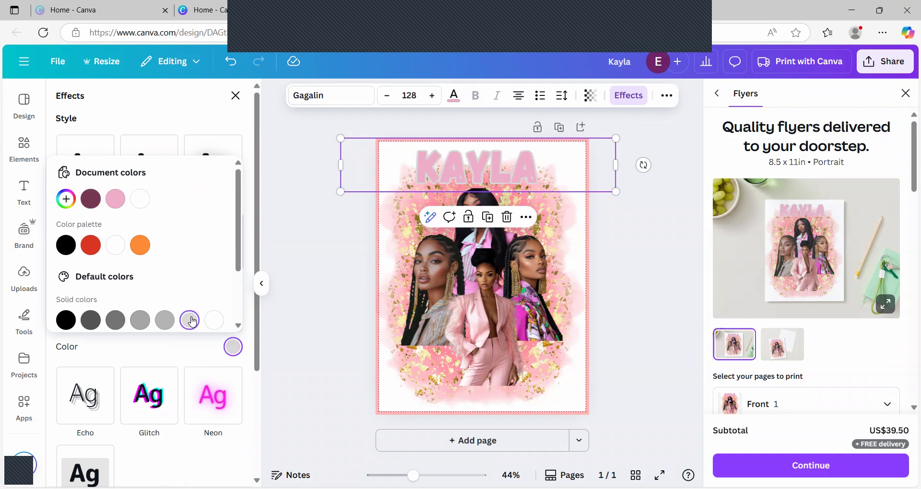
click(141, 321)
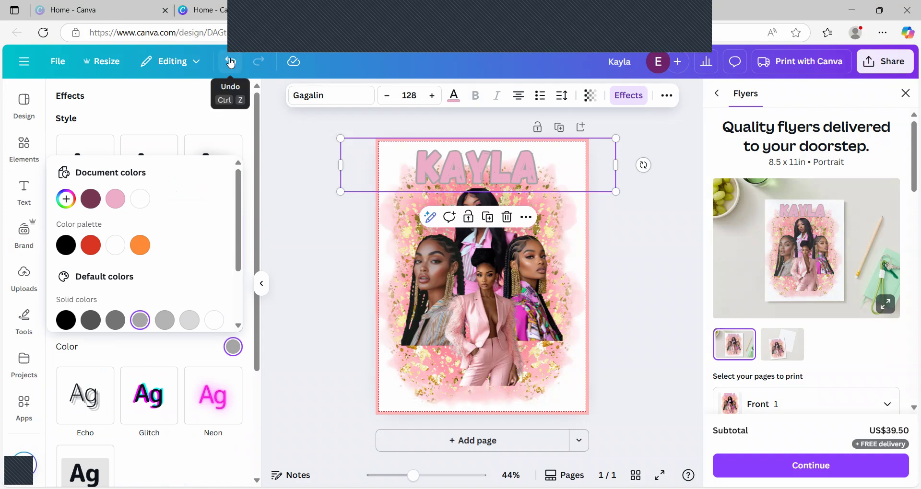
click(231, 63)
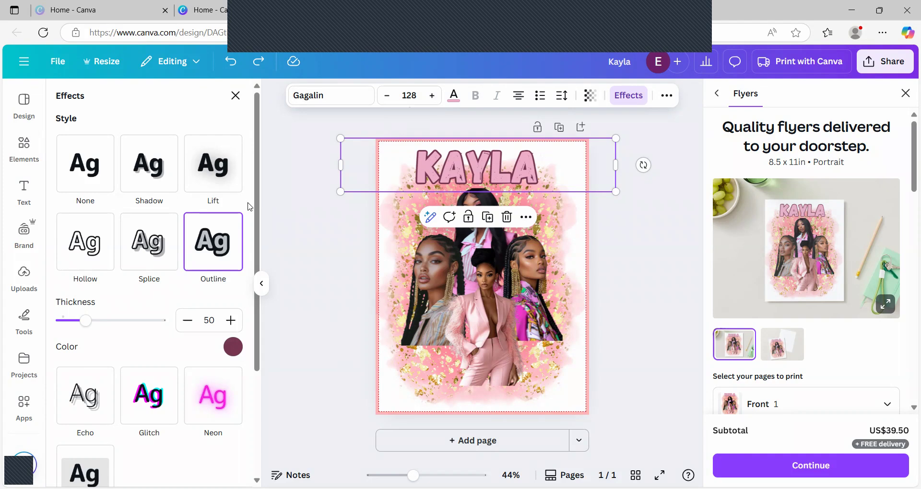
Try the Lift and Shadow effects on the name heading, and undo both
click(212, 171)
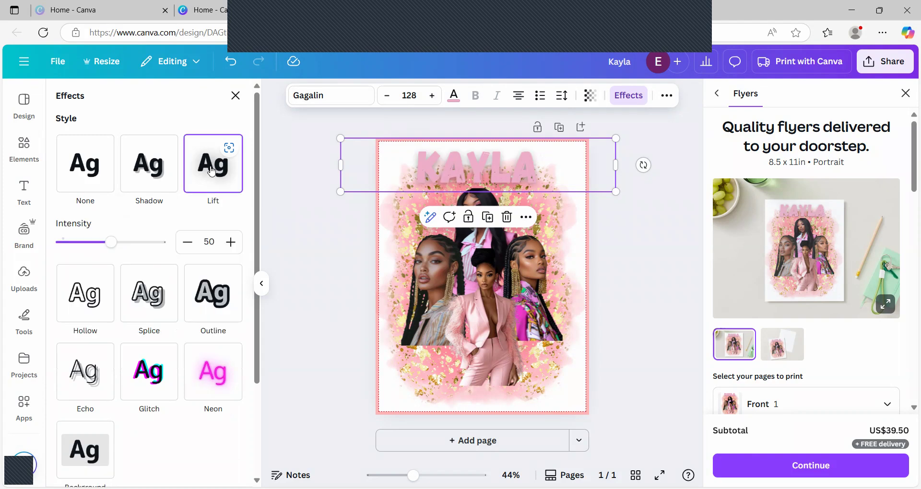
click(153, 171)
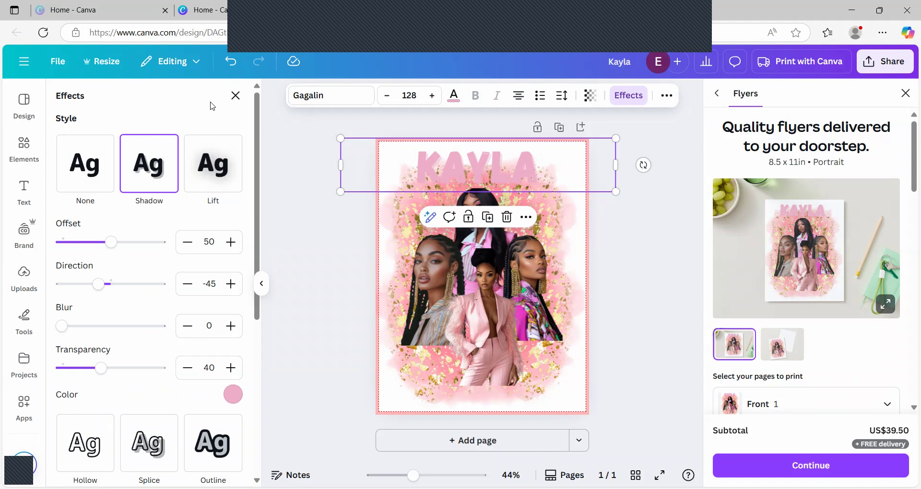
click(231, 61)
click(230, 62)
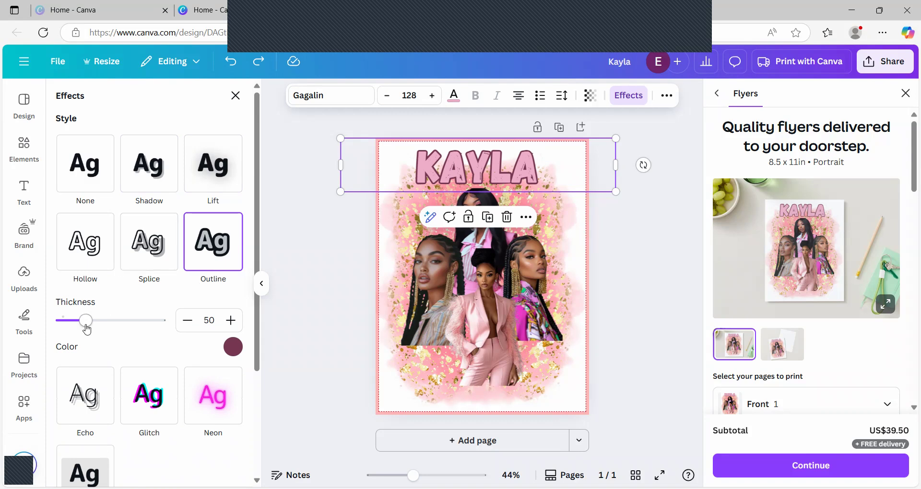
Set the thickness of the name heading's outline to 64
mouse_move(88, 325)
mouse_down()
mouse_move(142, 315)
mouse_move(75, 326)
mouse_move(94, 323)
mouse_up()
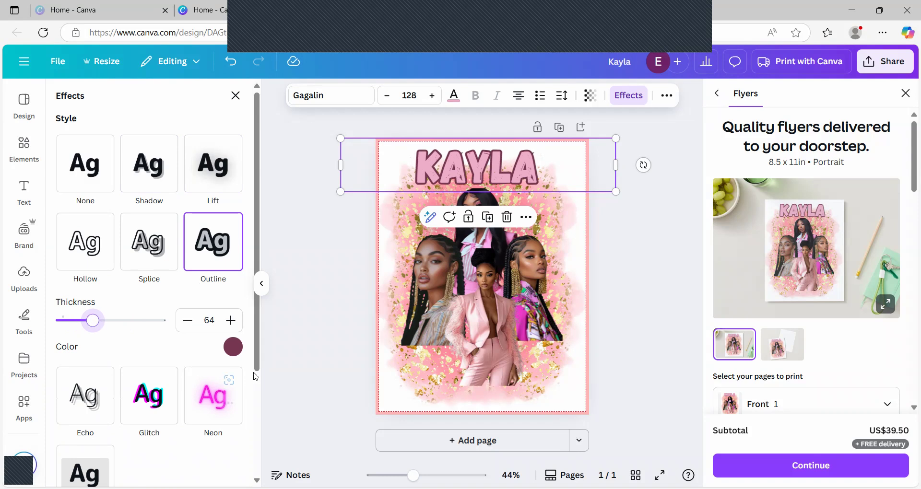
Try the Curve shape on the name heading with a slightly smaller size, and undo both changes
drag(258, 372, 258, 479)
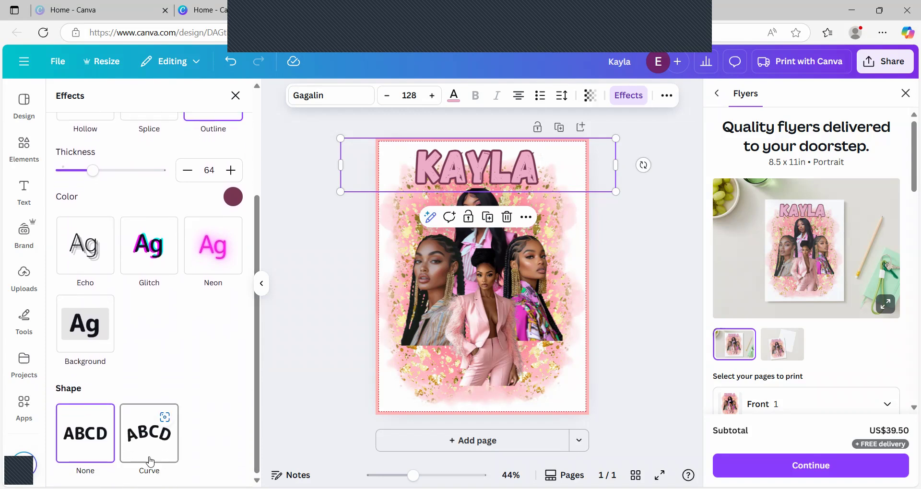
click(157, 456)
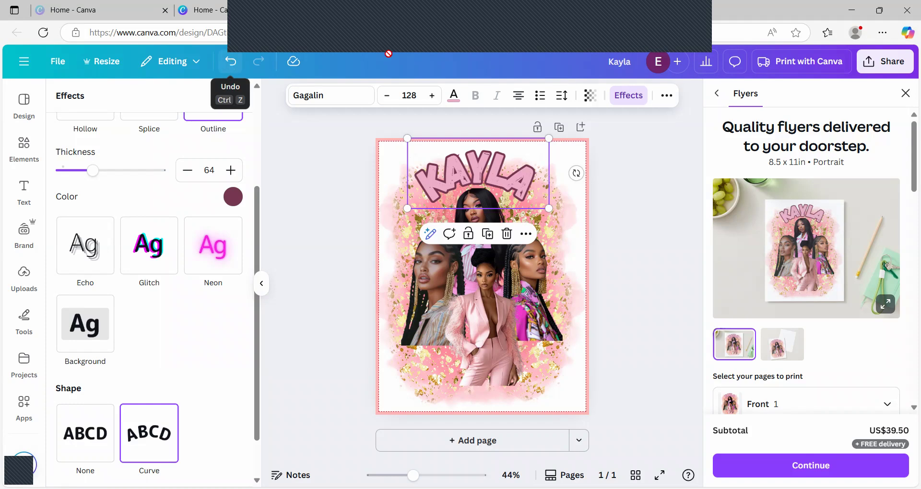
mouse_move(548, 208)
mouse_down()
mouse_move(598, 222)
mouse_move(592, 232)
mouse_move(547, 207)
mouse_up()
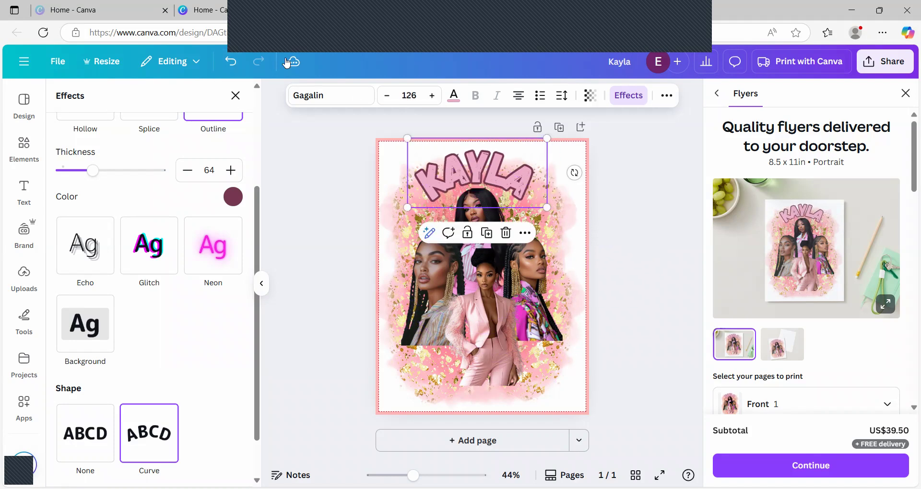
click(232, 62)
click(231, 62)
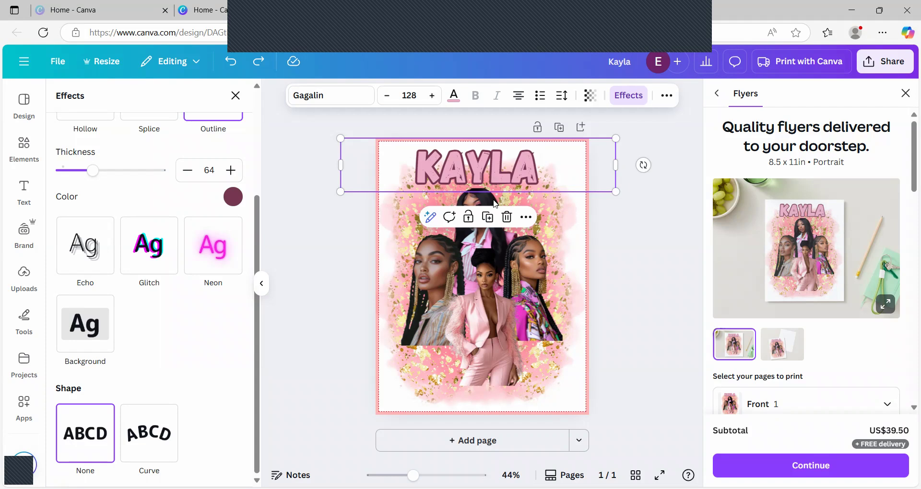
Duplicate the name heading, place the copy near the flyer's lower edge and change its text to MY BABY
click(488, 218)
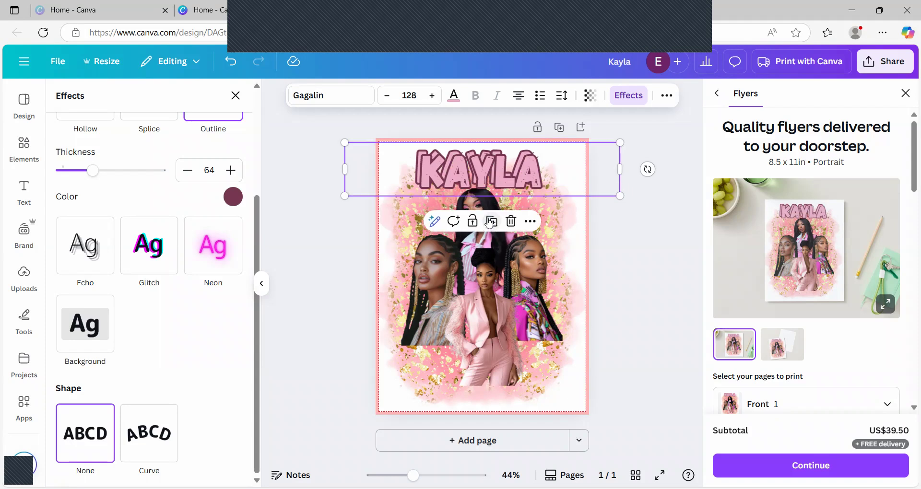
drag(526, 206, 525, 377)
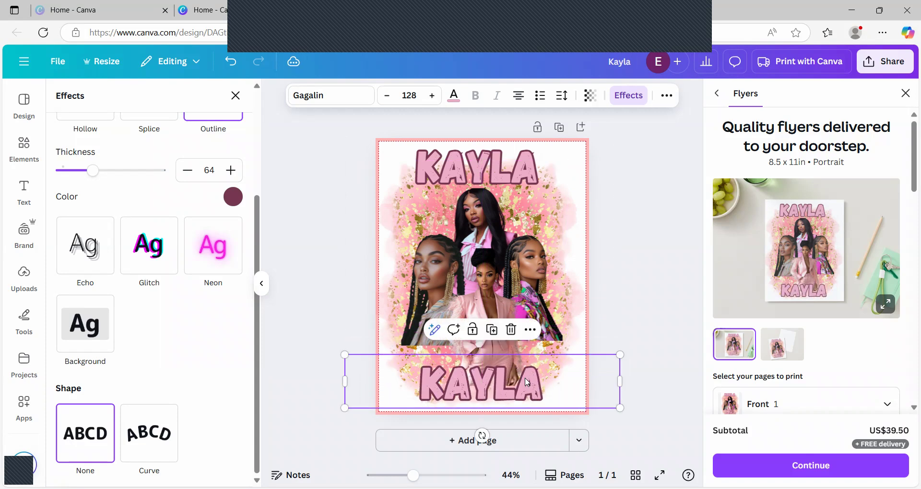
double_click(541, 388)
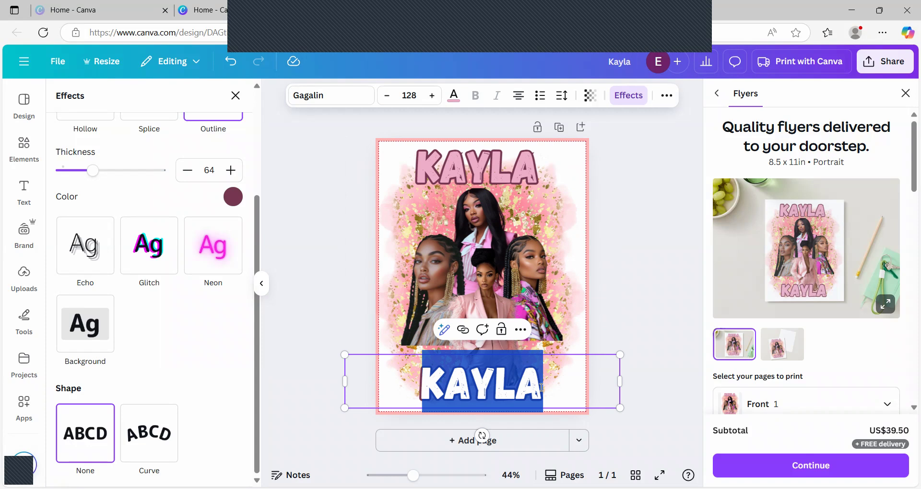
text(MY)
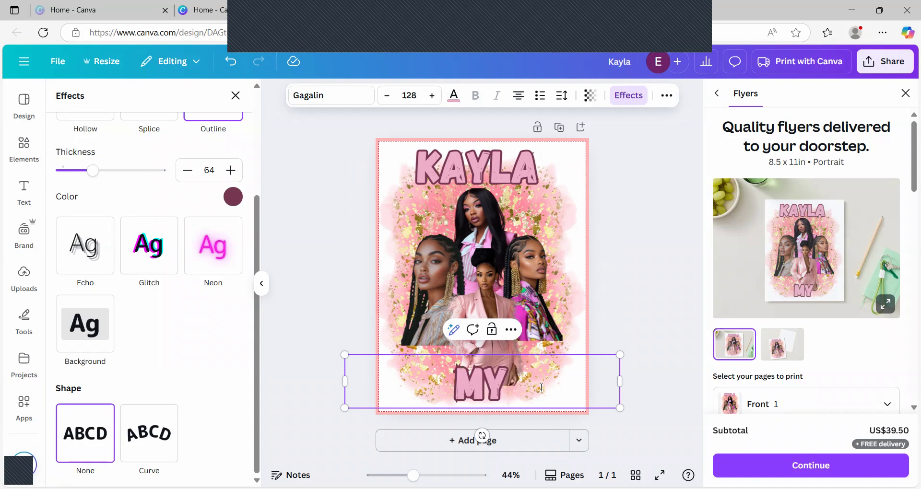
text( BAB)
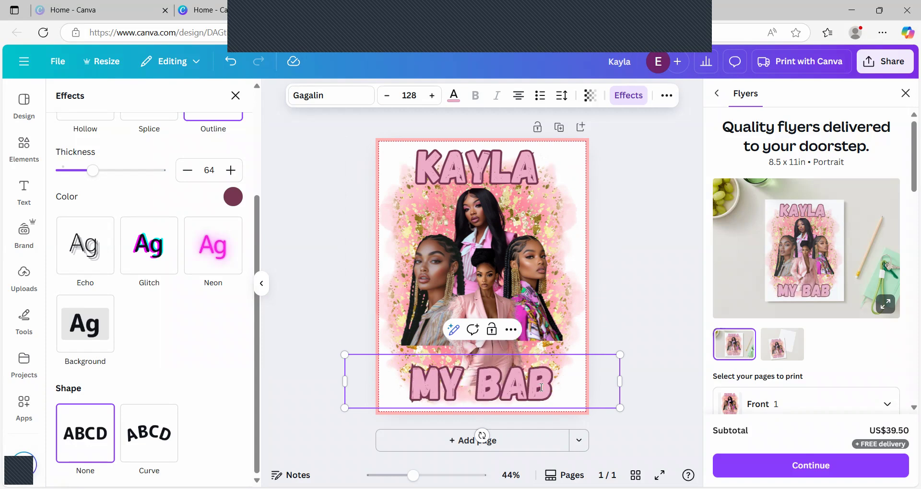
text(Y)
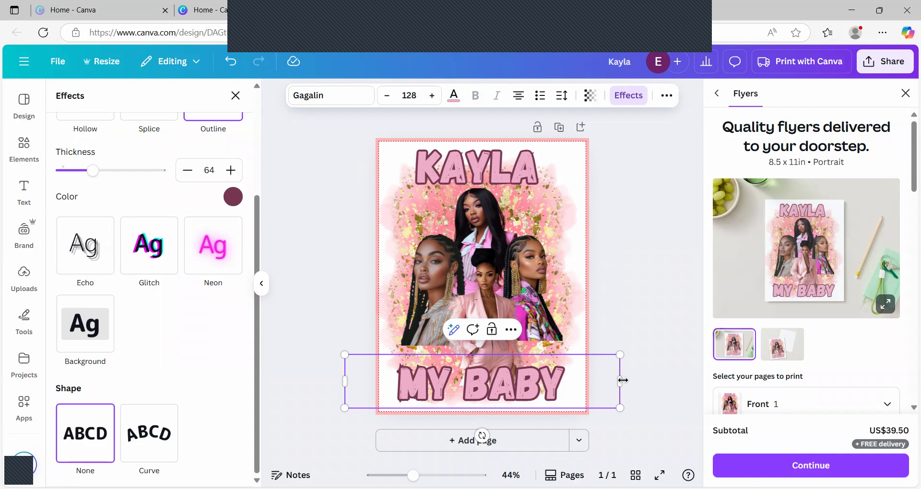
key(Escape)
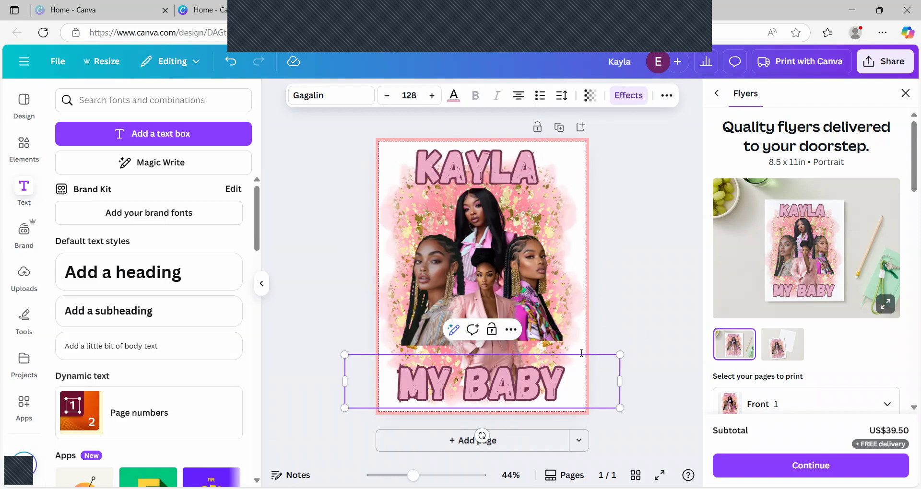
click(640, 296)
drag(553, 388, 546, 382)
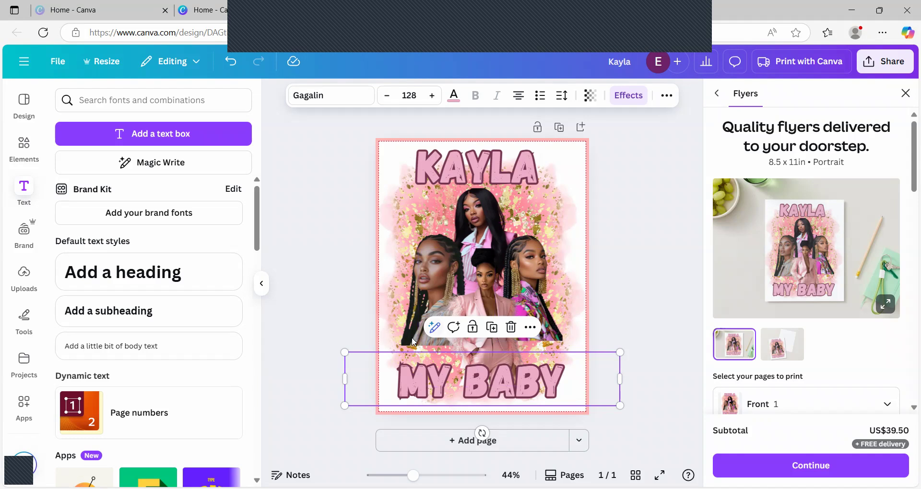
Add another pink and gold splash graphic, shrink it and place it over the lower edge of the left woman's portrait
click(24, 144)
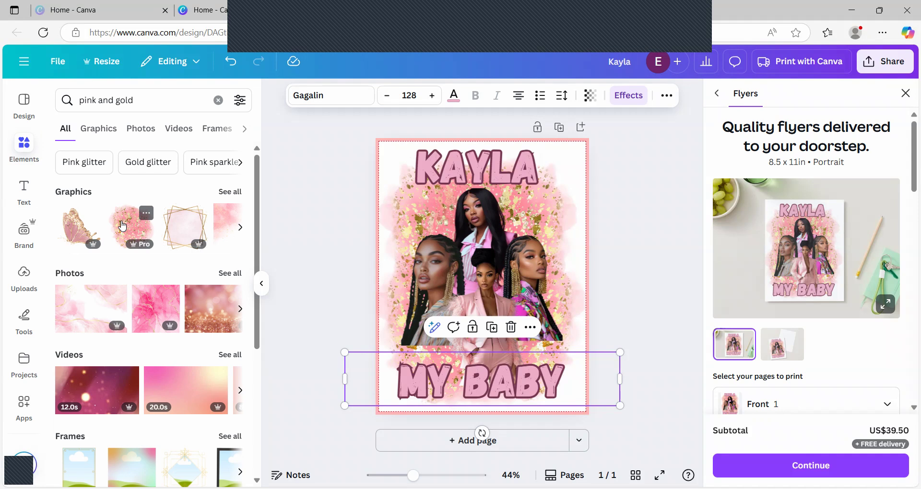
click(122, 226)
drag(566, 361, 420, 341)
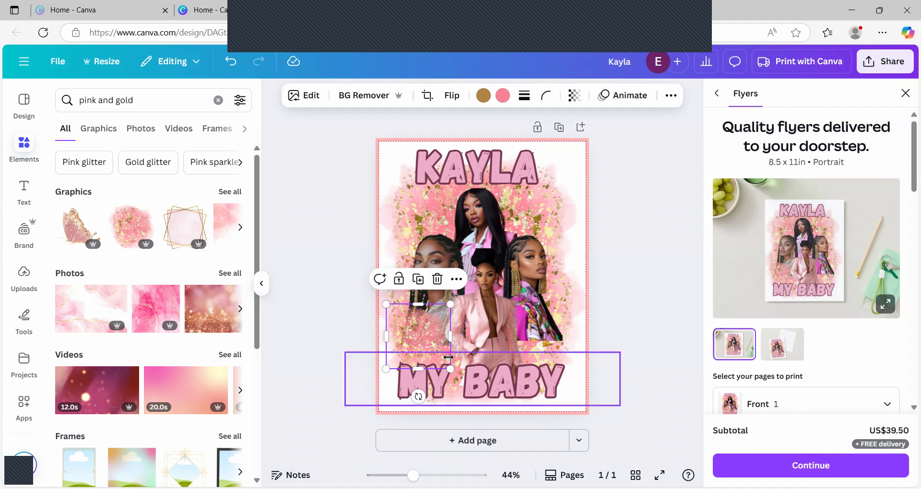
drag(450, 369, 420, 349)
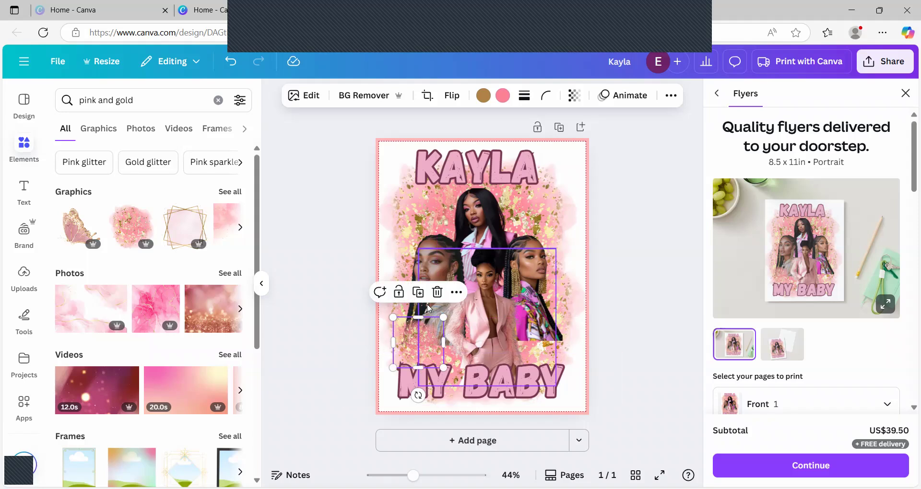
Place two copies of the small splash over the lower edge of the right woman's portrait
drag(441, 349, 561, 347)
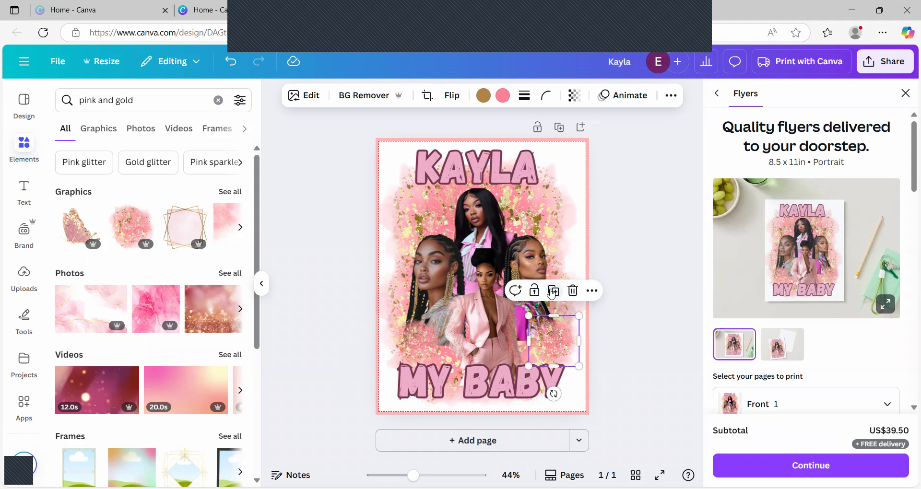
click(552, 290)
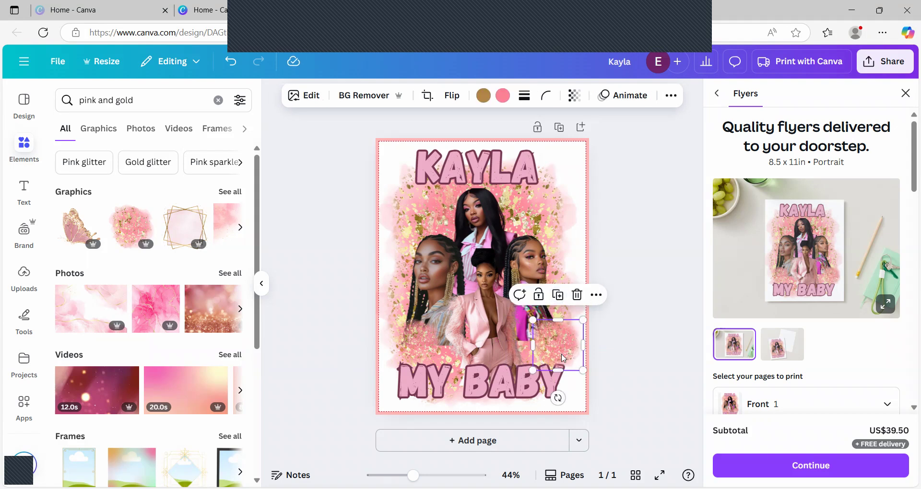
drag(562, 357, 532, 351)
click(616, 317)
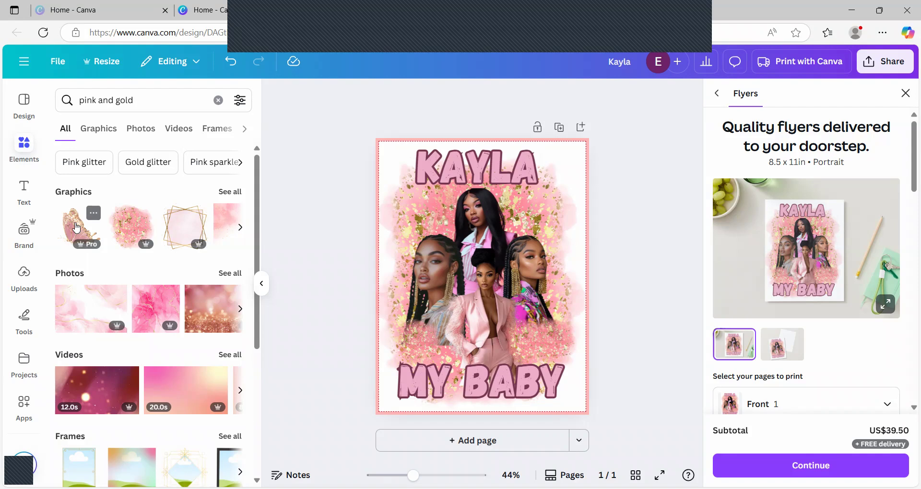
Add the pink and gold butterfly graphic, shrink it and place it just right of the name heading
click(75, 227)
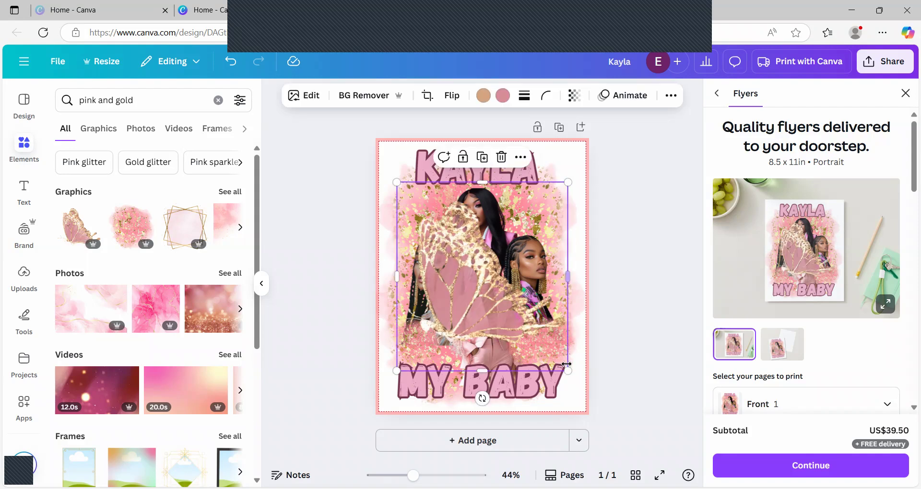
drag(568, 369, 551, 183)
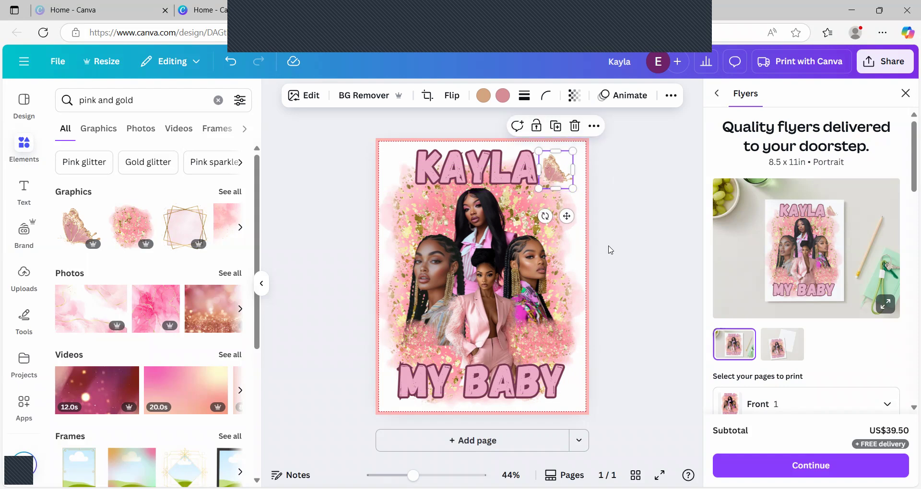
click(610, 250)
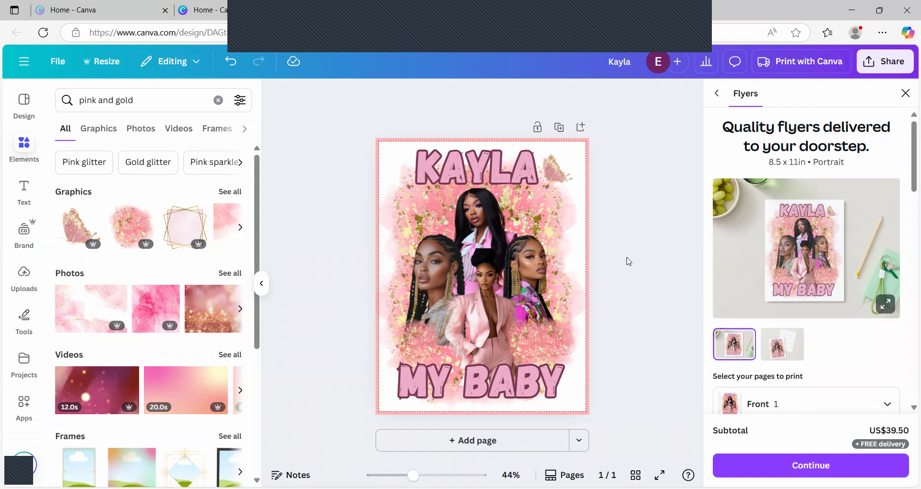
Shift the name heading slightly up and right, and move the butterfly just above the right end of MY BABY
click(555, 175)
drag(555, 174, 535, 222)
drag(560, 177, 534, 169)
click(530, 214)
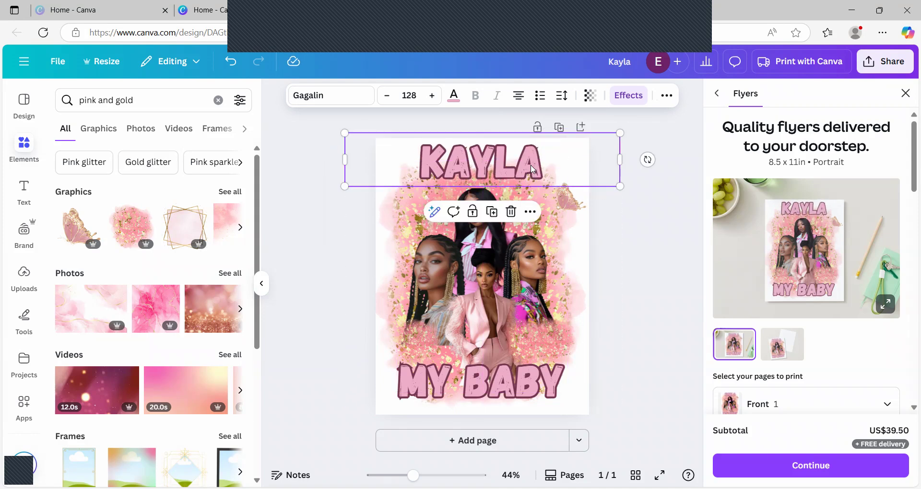
drag(581, 207, 576, 364)
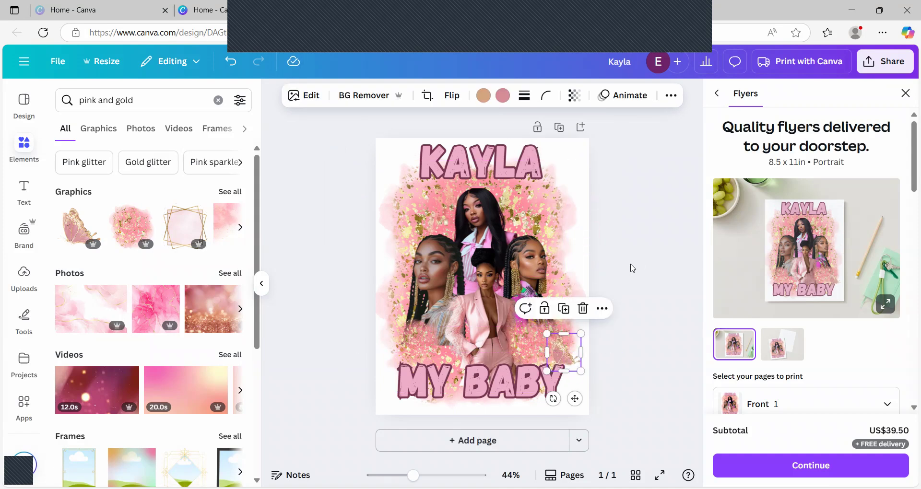
click(632, 268)
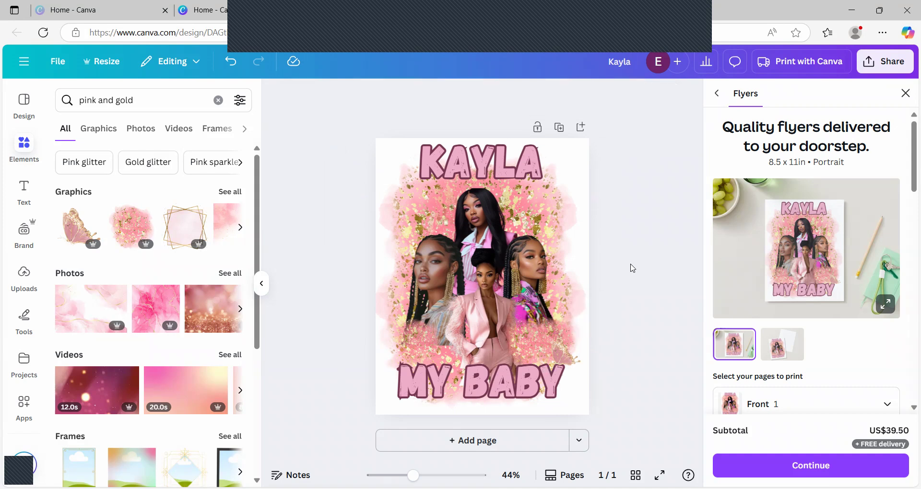